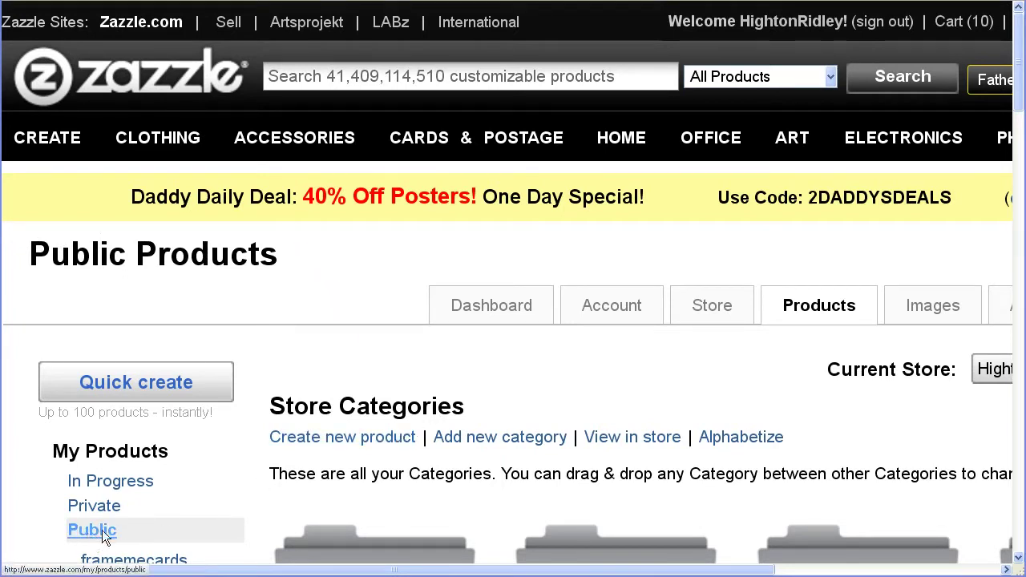
# - Add a new top-level store category named "A demo1" and set it as hidden
pyautogui.click(495, 439)
pyautogui.click(314, 213)
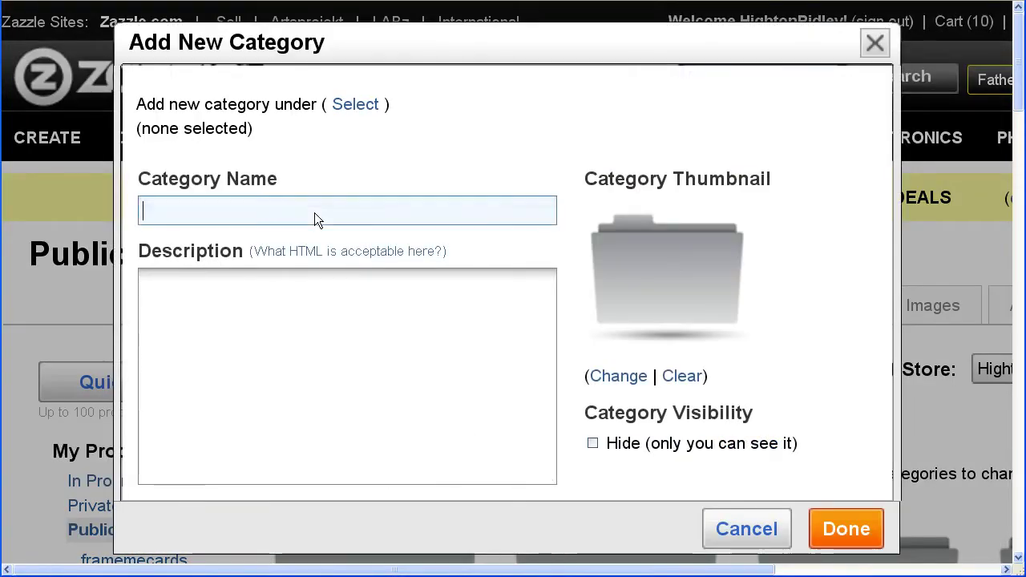
pyautogui.write('A demo1')
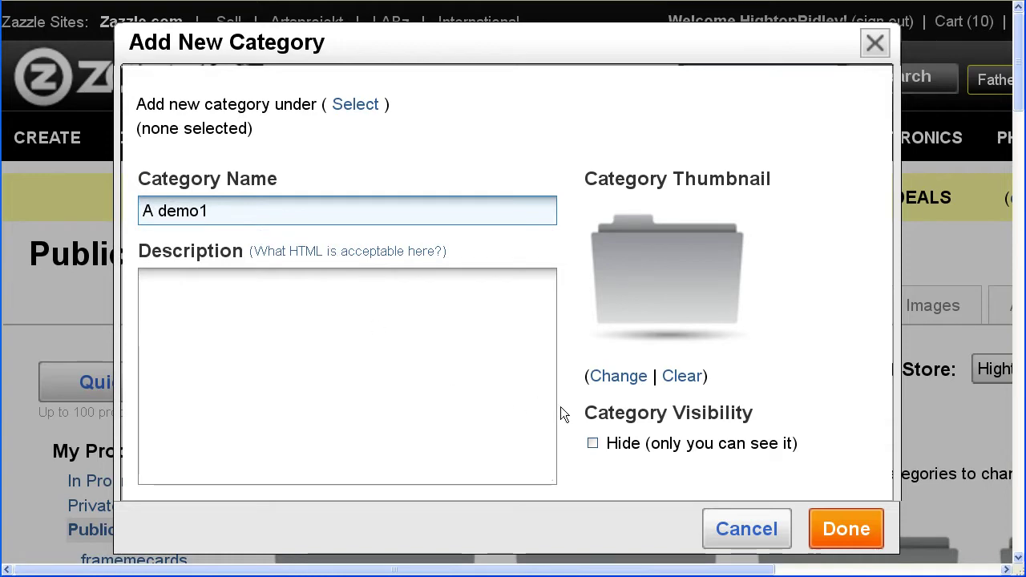
pyautogui.click(593, 443)
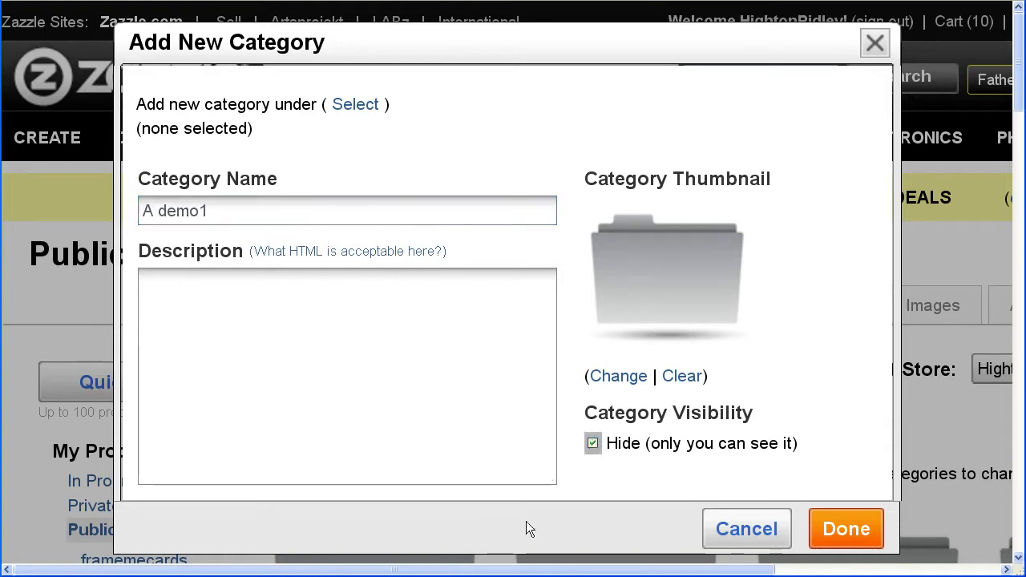
pyautogui.click(837, 530)
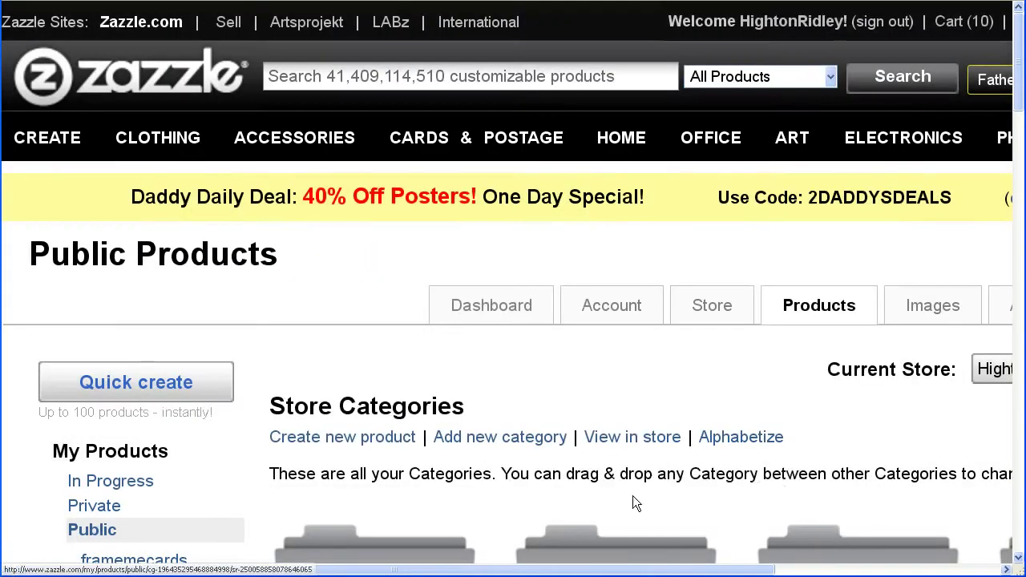
pyautogui.click(614, 444)
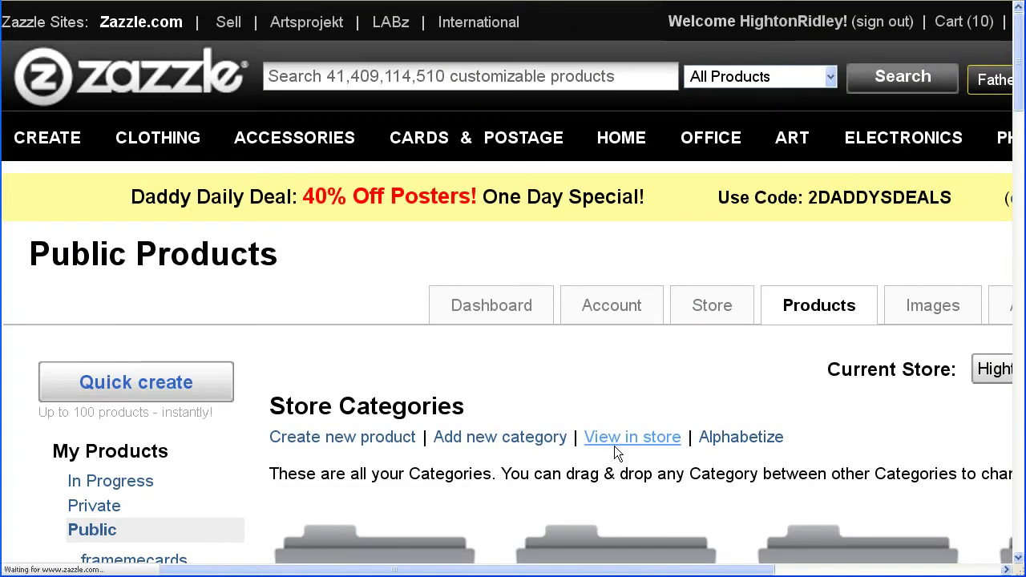
pyautogui.scroll(-3, 613, 446)
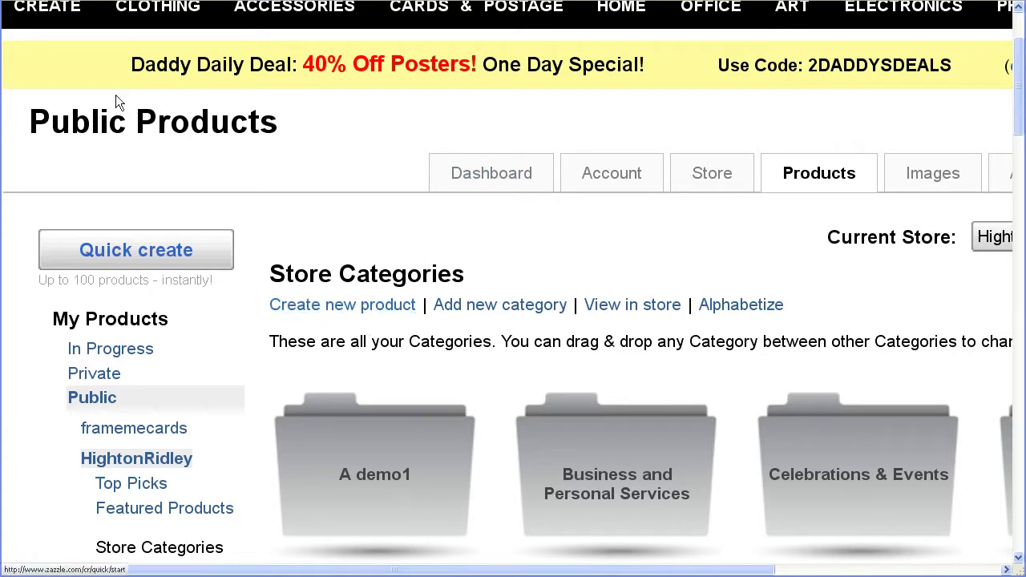
# - Create a new product from the women's shirts using the Ladies Petite T-Shirt, starting with an empty design
pyautogui.moveTo(41, 26)
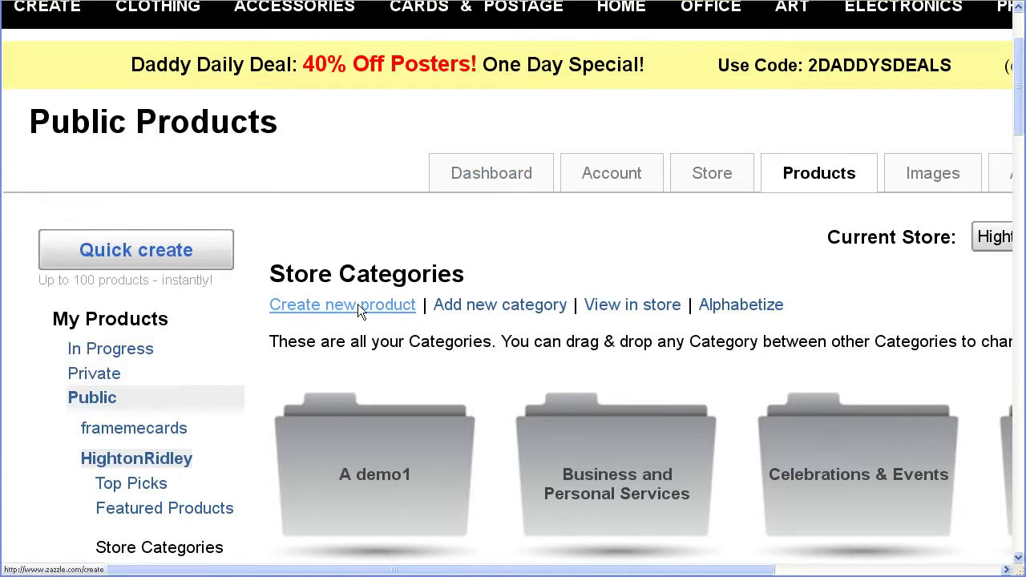
pyautogui.click(357, 304)
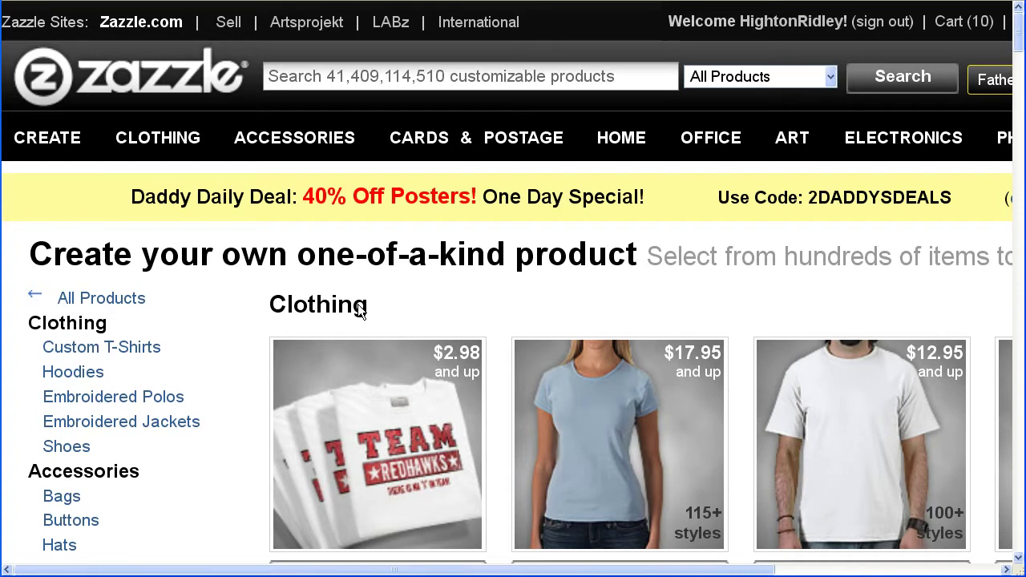
pyautogui.hotkey('ctrl', '0')
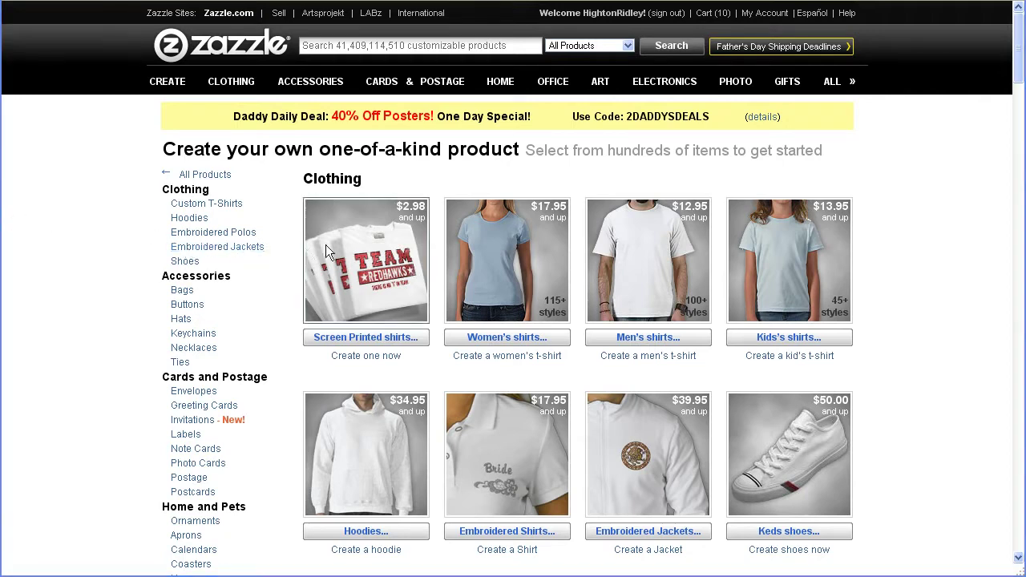
pyautogui.click(499, 234)
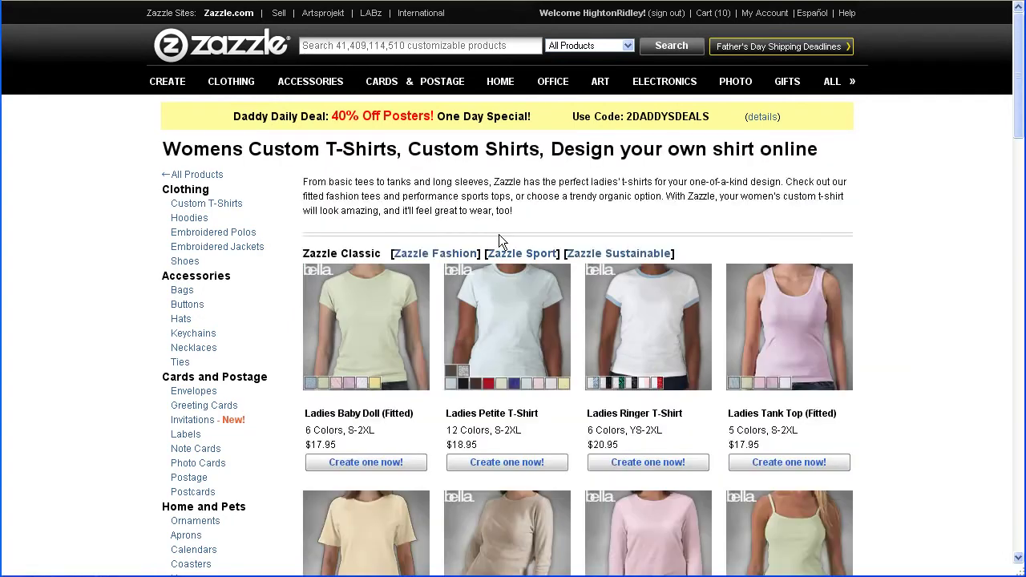
pyautogui.click(497, 317)
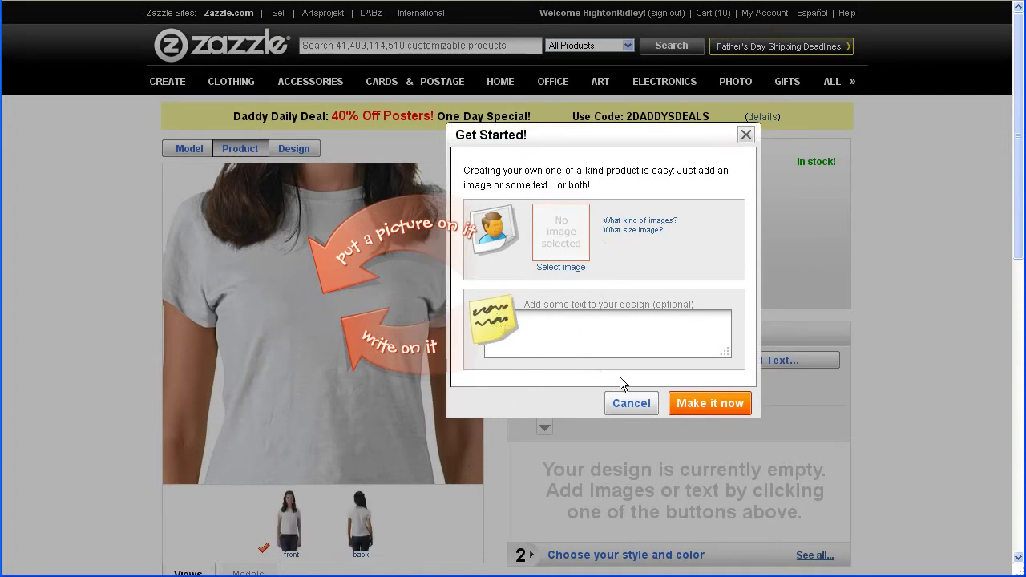
pyautogui.click(705, 405)
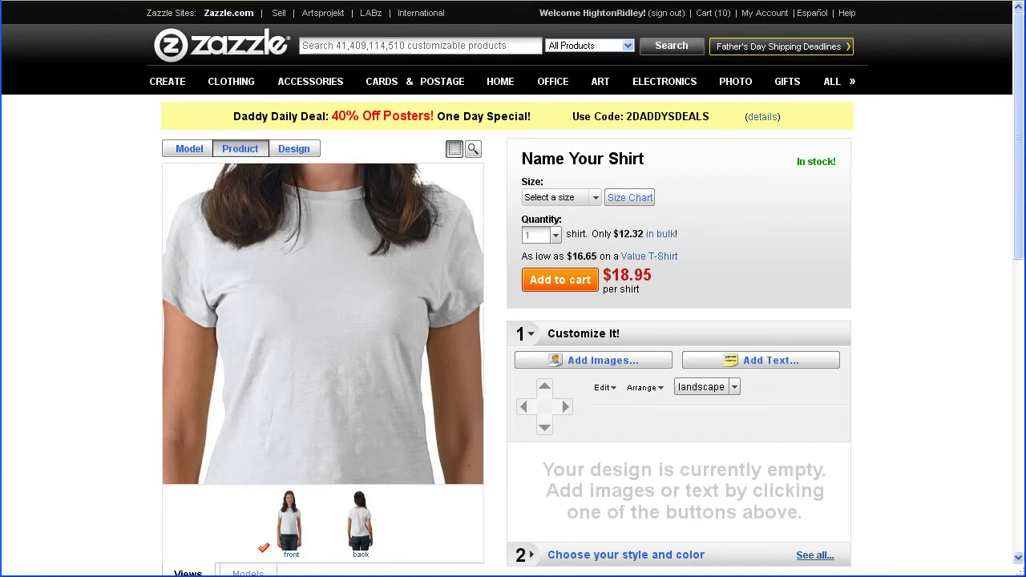
# - Add the "daisy" image from the stored images to the front of the shirt
pyautogui.scroll(-2, 512, 321)
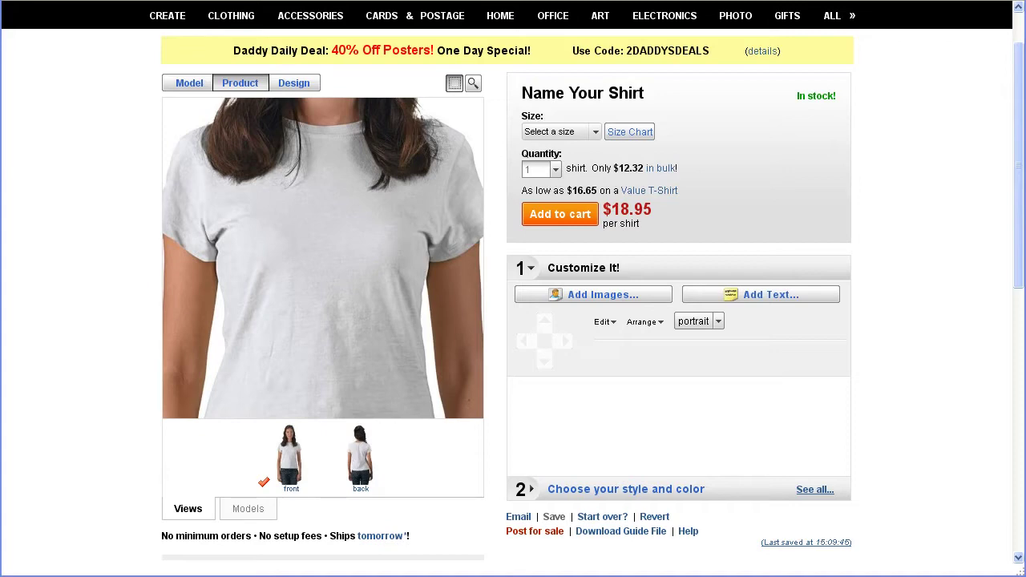
pyautogui.click(614, 298)
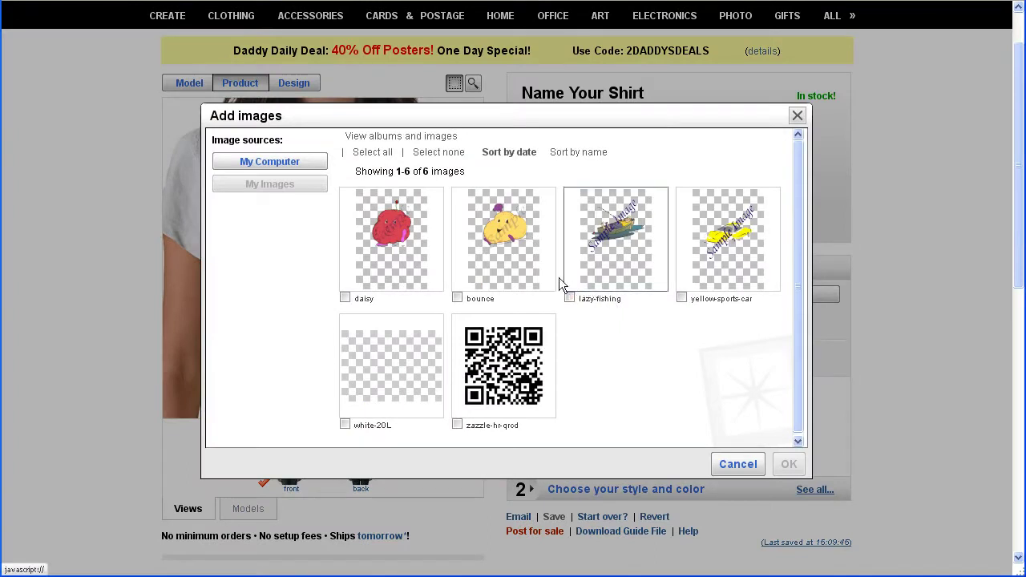
pyautogui.click(410, 233)
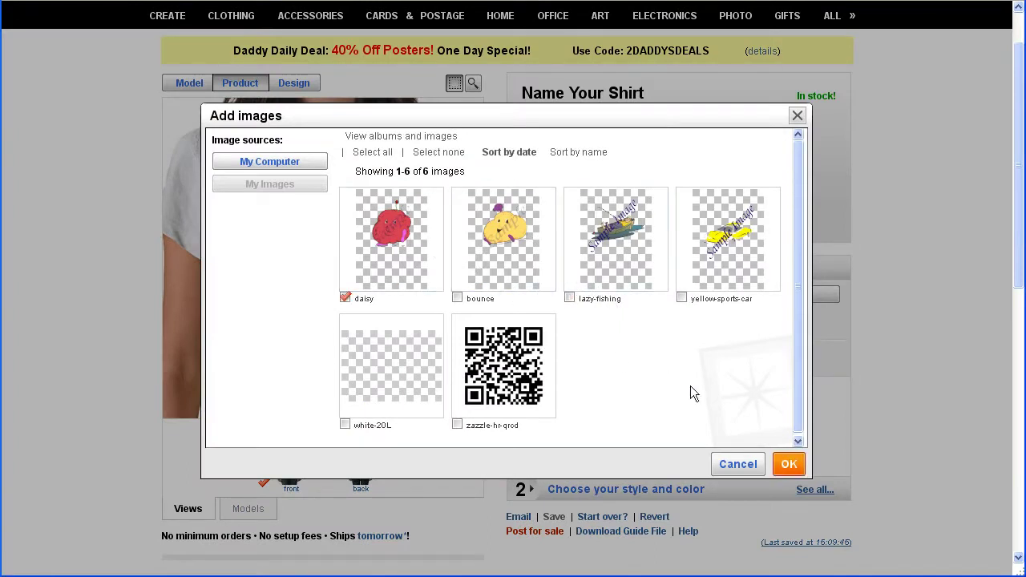
pyautogui.click(788, 464)
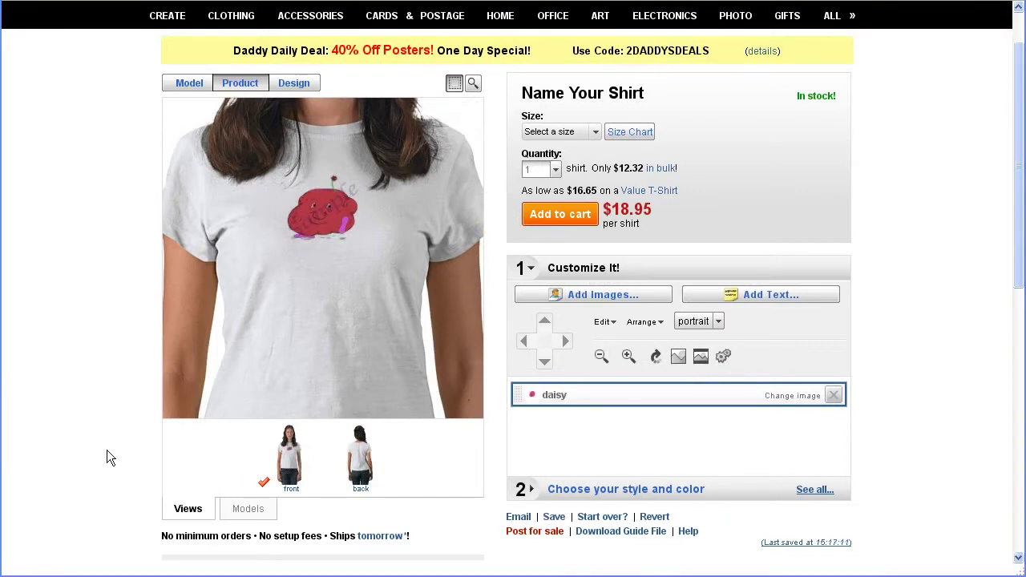
# - Make the daisy image a template object in its advanced options
pyautogui.click(724, 356)
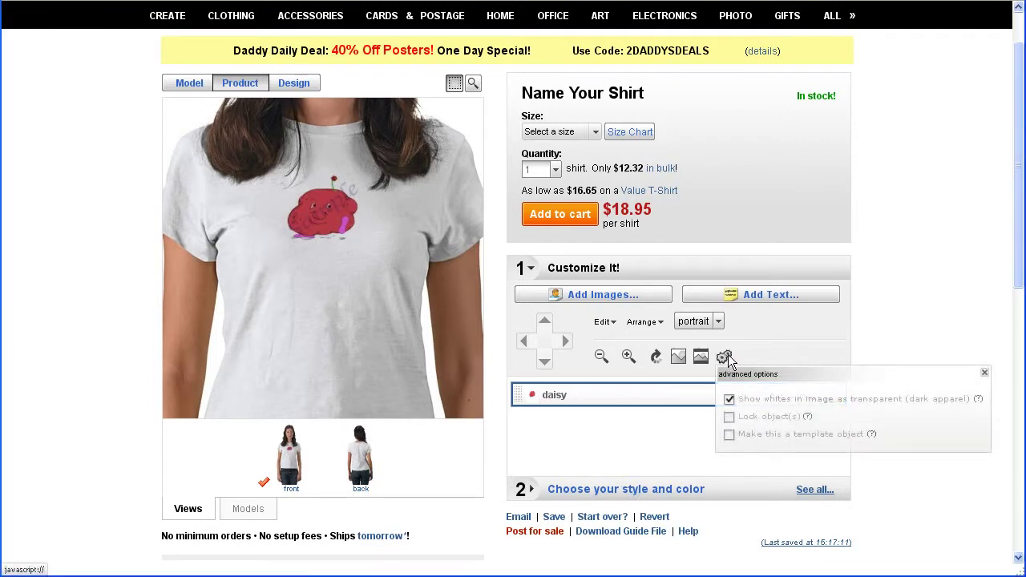
pyautogui.click(729, 435)
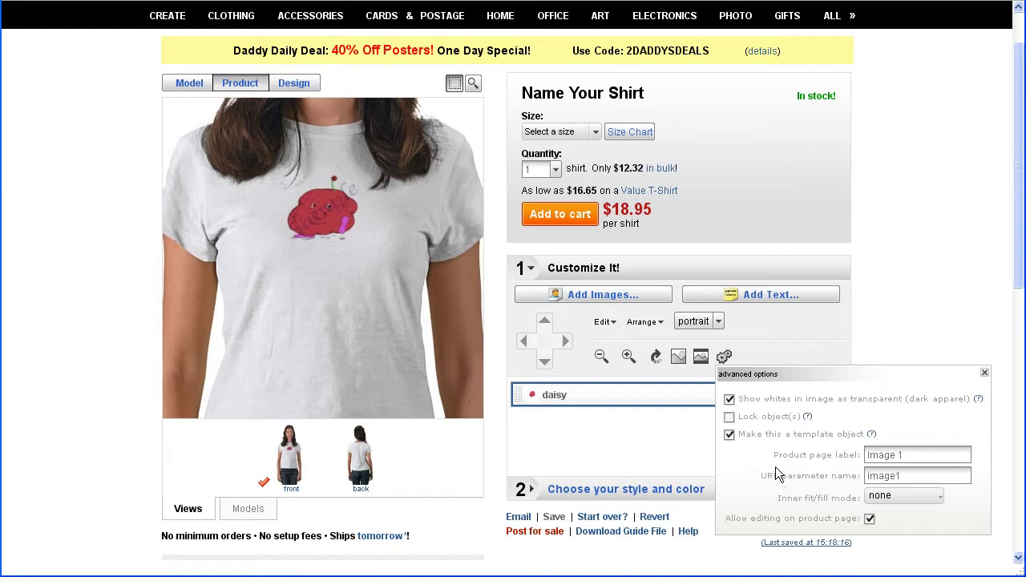
pyautogui.click(985, 375)
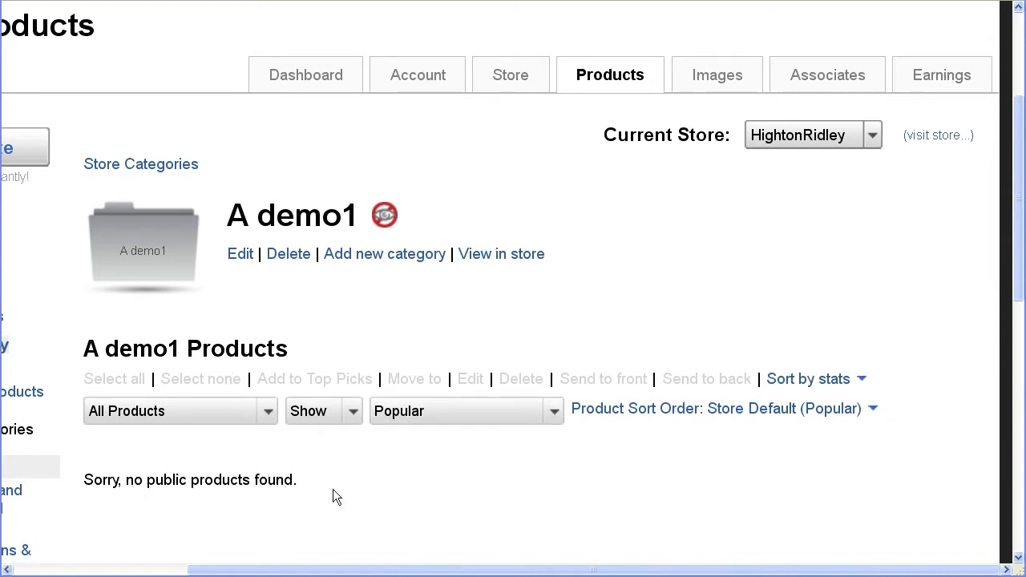
# - Sort the A demo1 category's products by Newest, comparing that listing with the Popular order
pyautogui.click(555, 412)
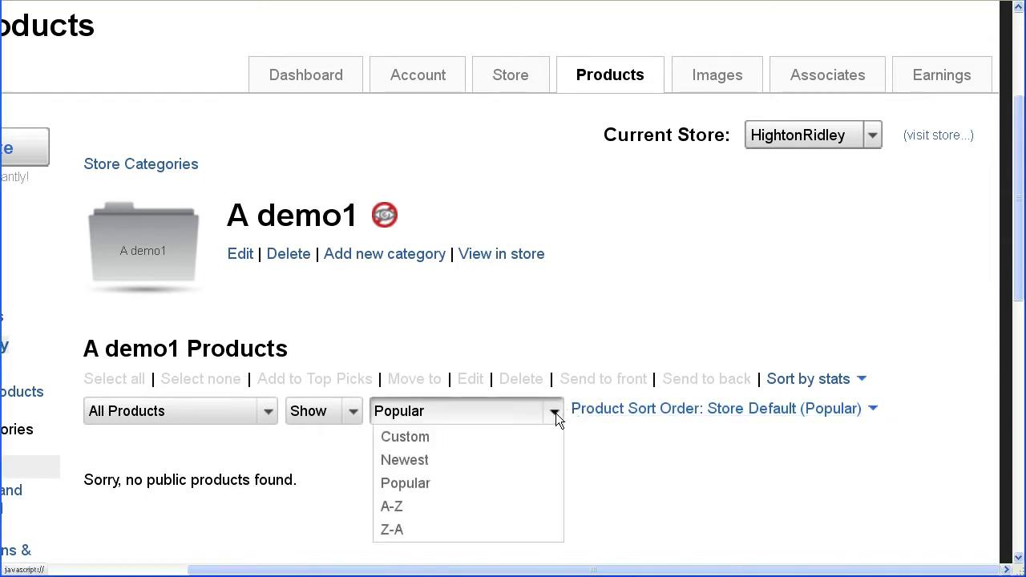
pyautogui.click(445, 461)
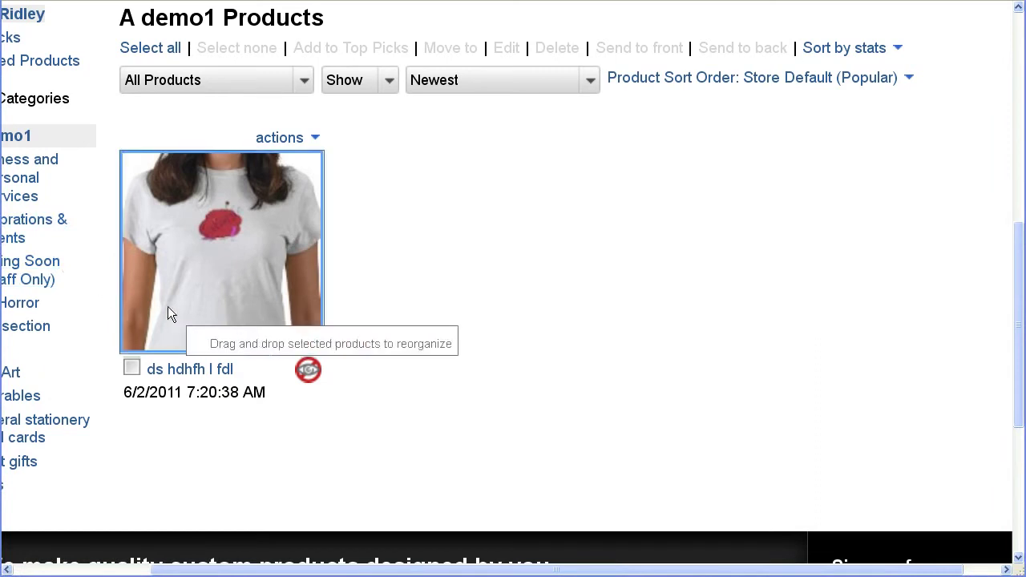
pyautogui.click(497, 76)
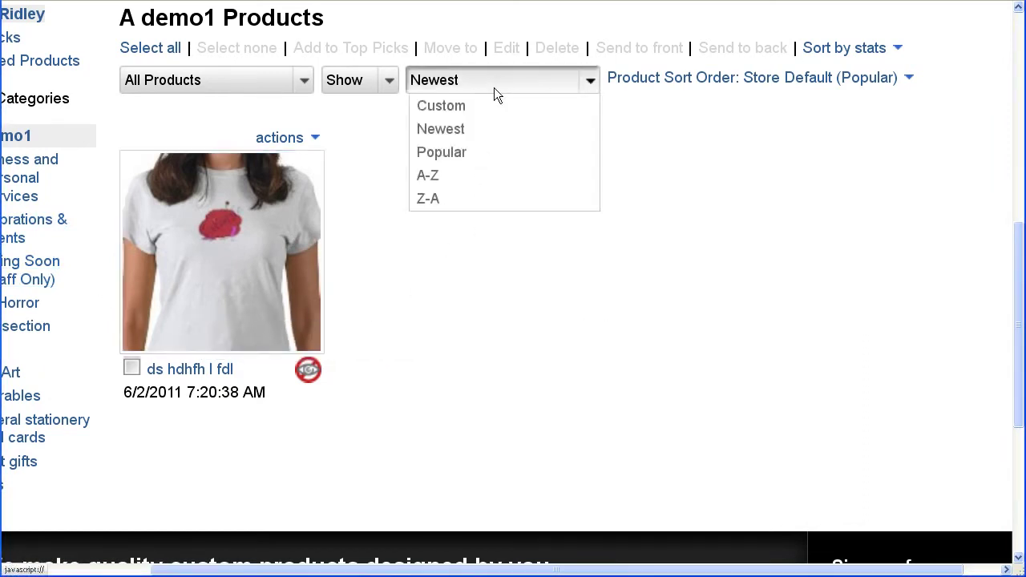
pyautogui.click(464, 157)
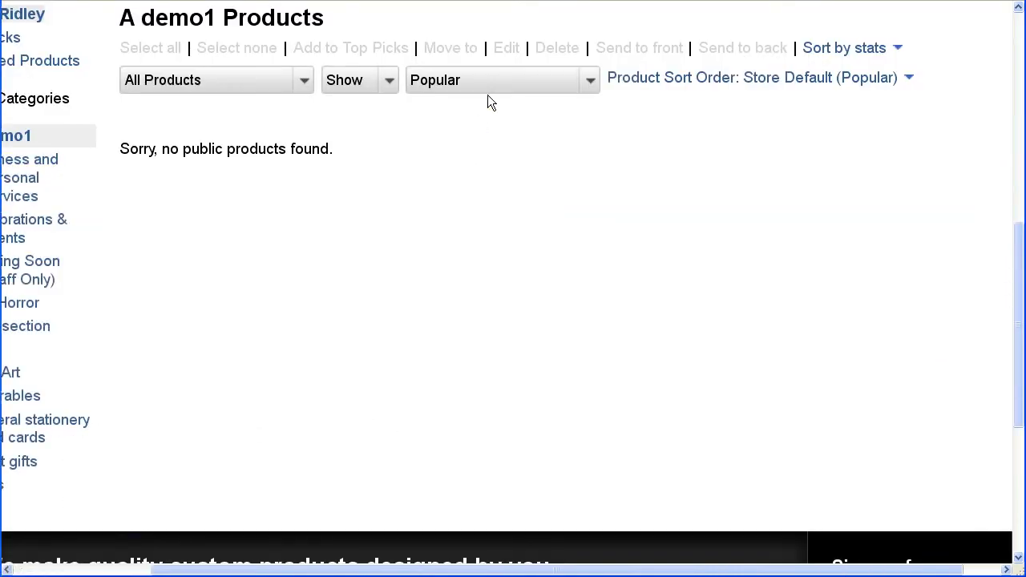
pyautogui.click(491, 88)
pyautogui.click(477, 133)
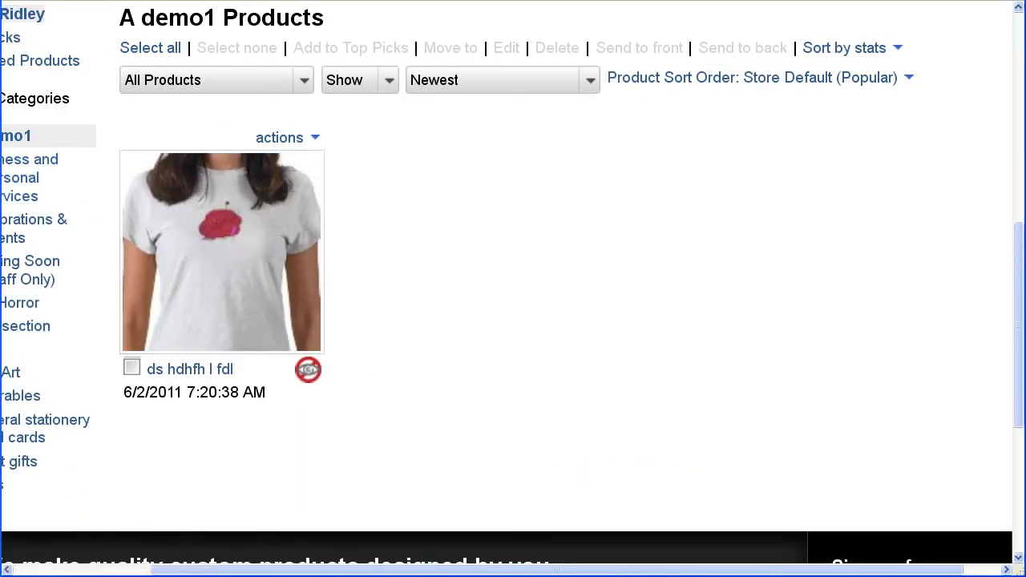
# - Open the product page of the daisy T-shirt in the A demo1 category
pyautogui.scroll(1, 512, 289)
pyautogui.hscroll(1, 513, 289)
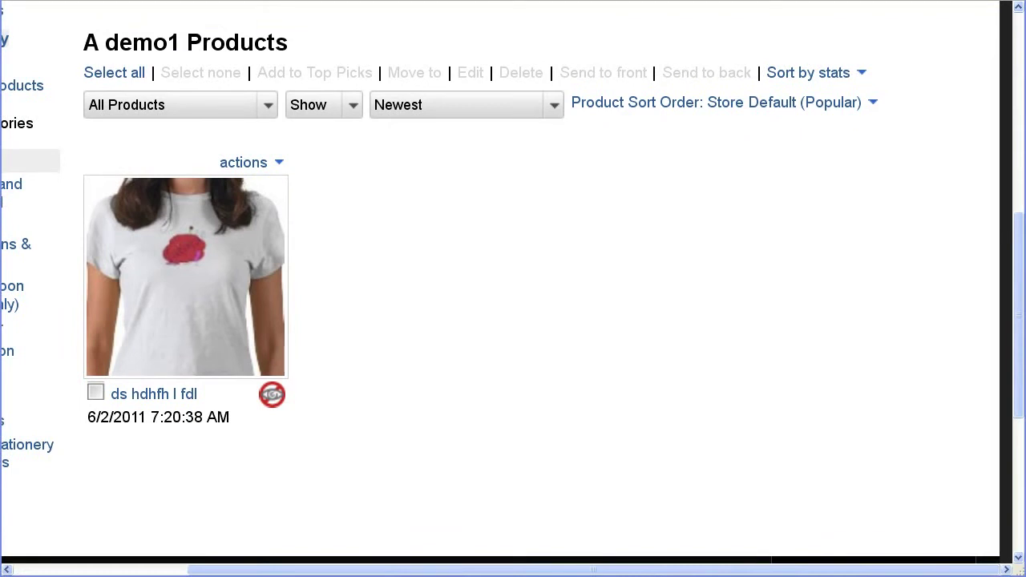
pyautogui.click(194, 283)
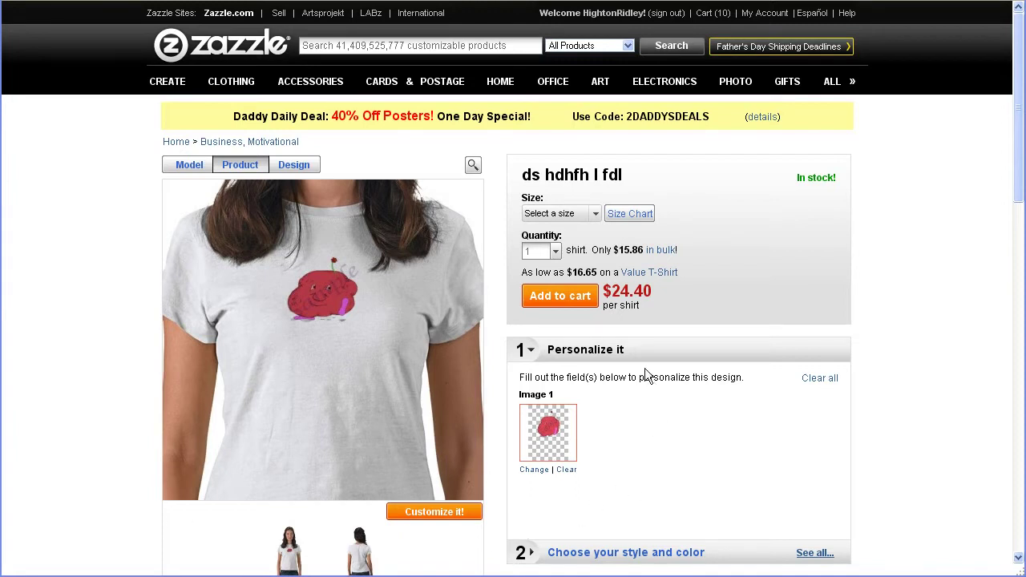
# - Replace the shirt's Image 1 with "bounce" from the "Album for guide" album
pyautogui.click(544, 430)
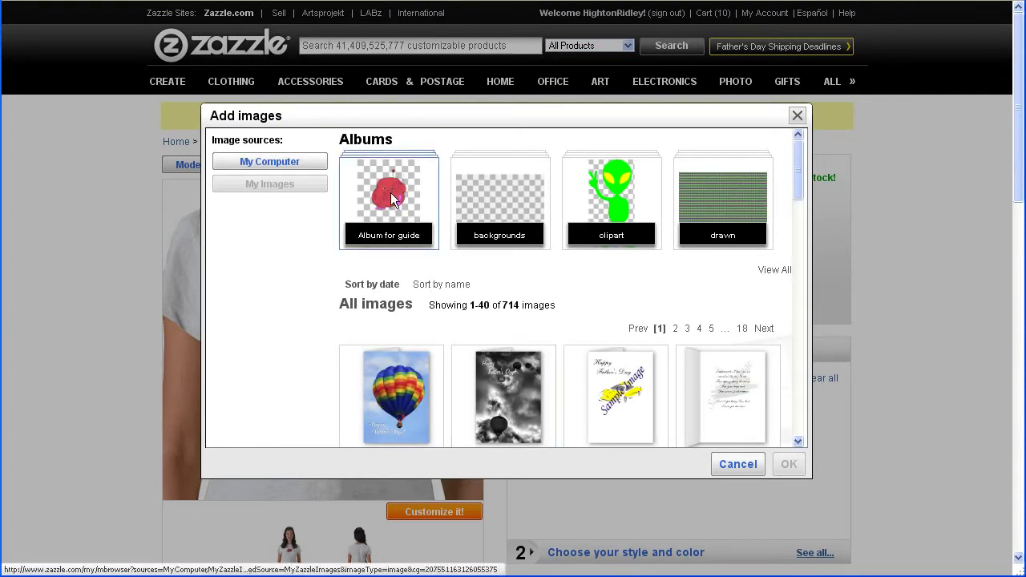
pyautogui.click(391, 195)
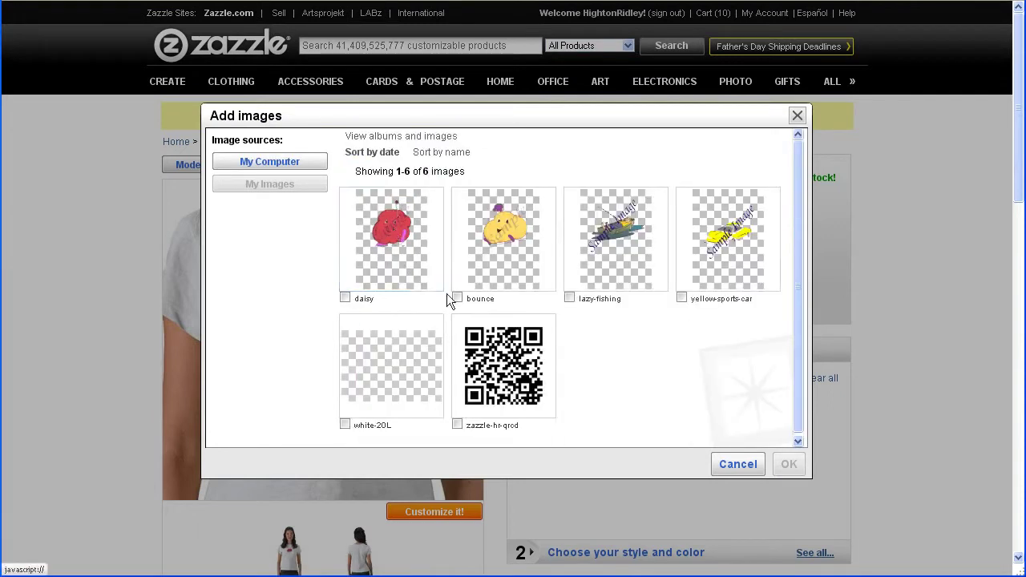
pyautogui.click(510, 239)
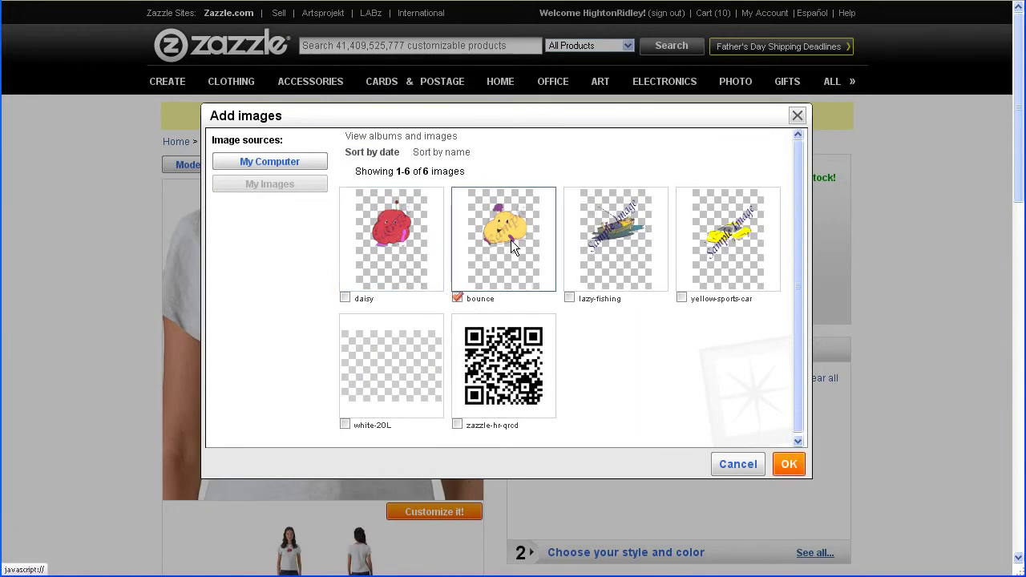
pyautogui.click(801, 464)
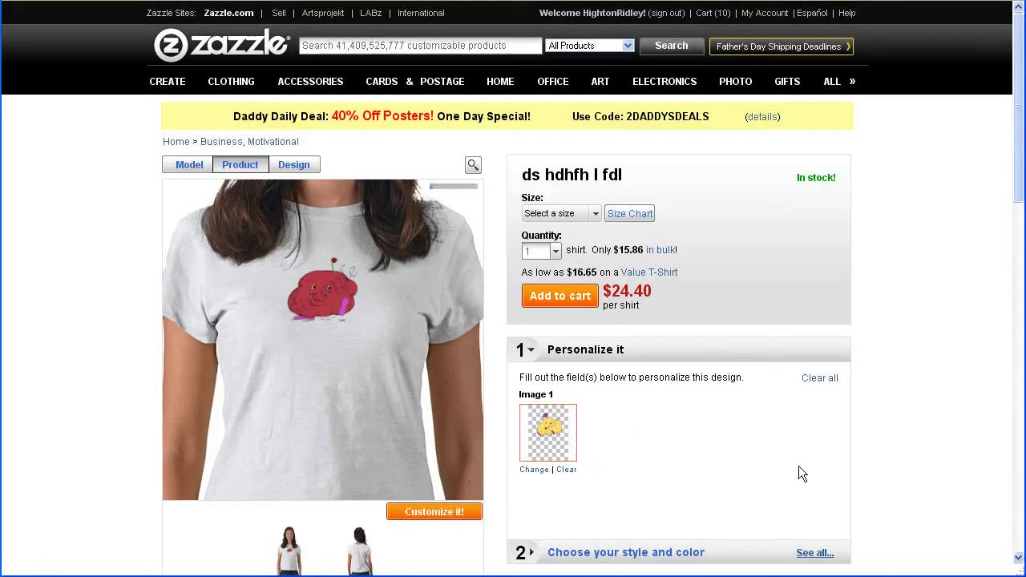
# - Review the personalized shirt's product page and open the shirt for full customization
pyautogui.moveTo(327, 325)
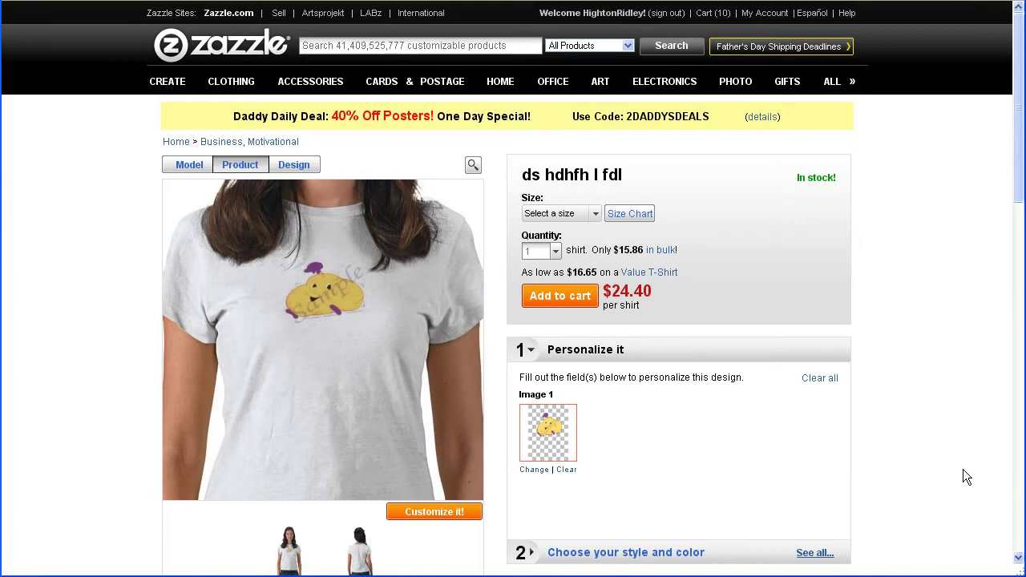
pyautogui.scroll(-3, 960, 473)
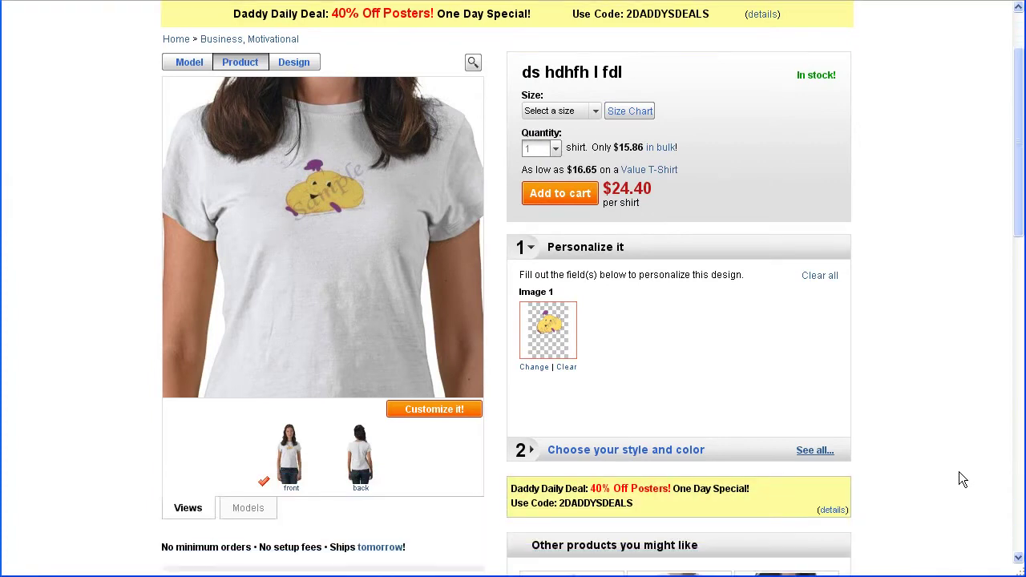
pyautogui.scroll(-5, 961, 479)
pyautogui.scroll(2, 962, 478)
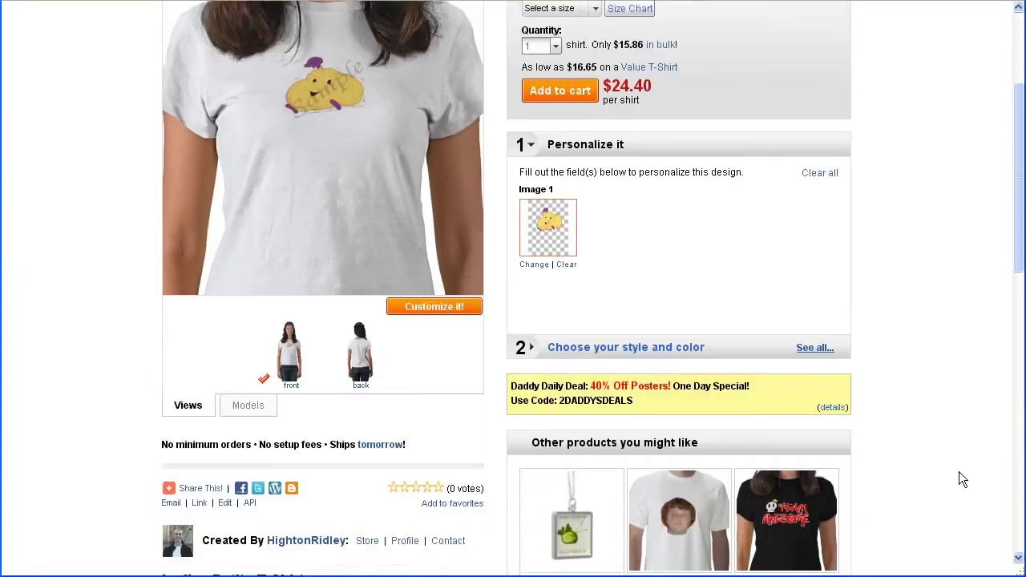
pyautogui.scroll(6, 958, 471)
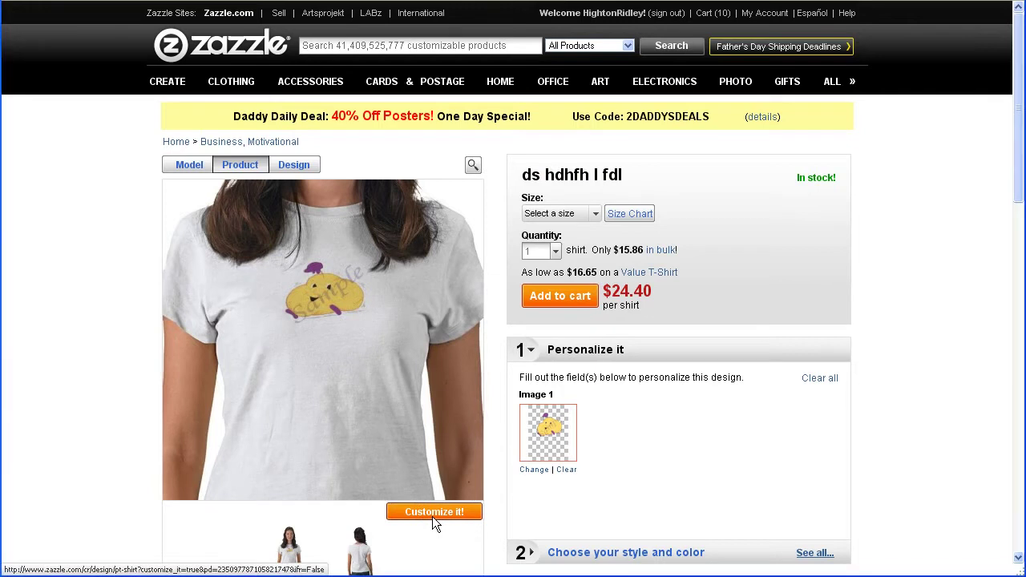
pyautogui.click(432, 516)
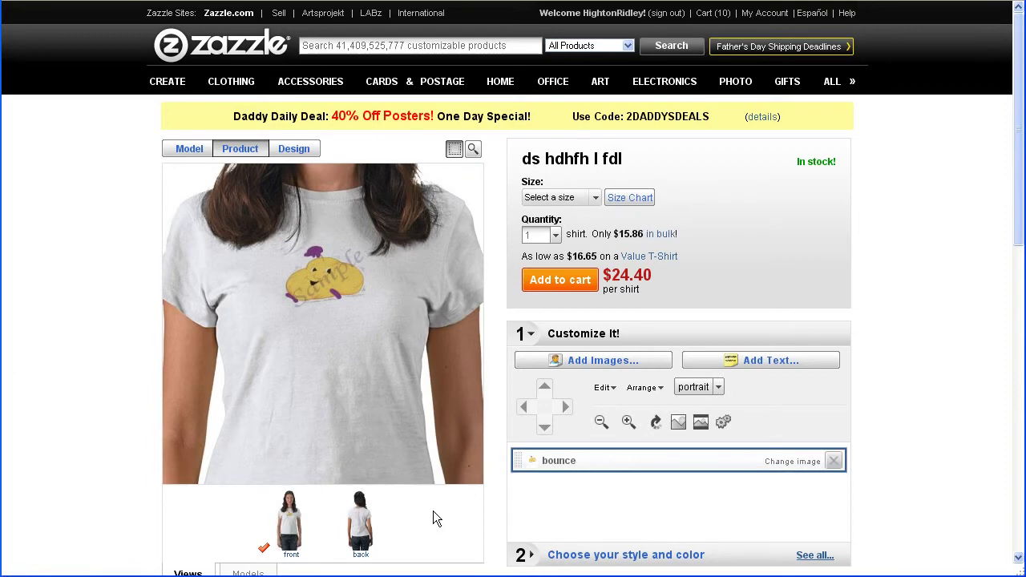
# - Start posting the bounce shirt for sale and review the product details already filled in, including its tags and categories
pyautogui.scroll(-4, 433, 517)
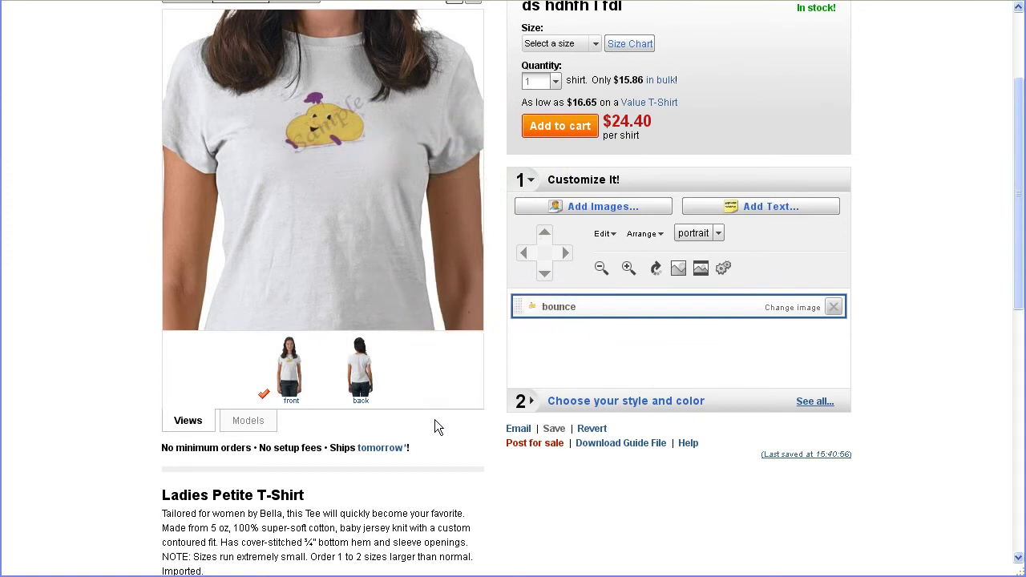
pyautogui.click(541, 450)
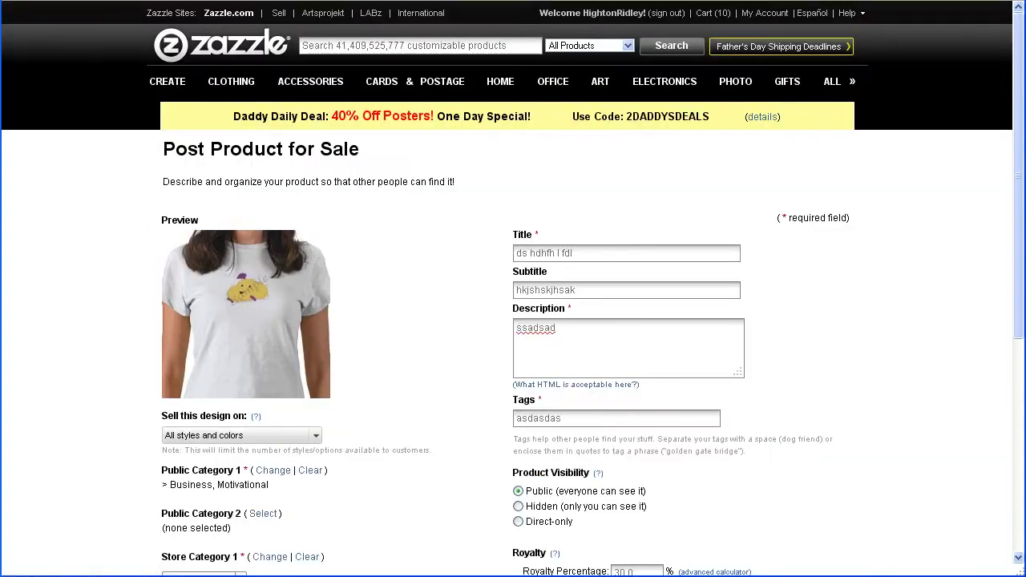
pyautogui.moveTo(363, 160); pyautogui.dragTo(141, 150)
pyautogui.click(338, 159)
pyautogui.moveTo(1016, 100); pyautogui.dragTo(1017, 177)
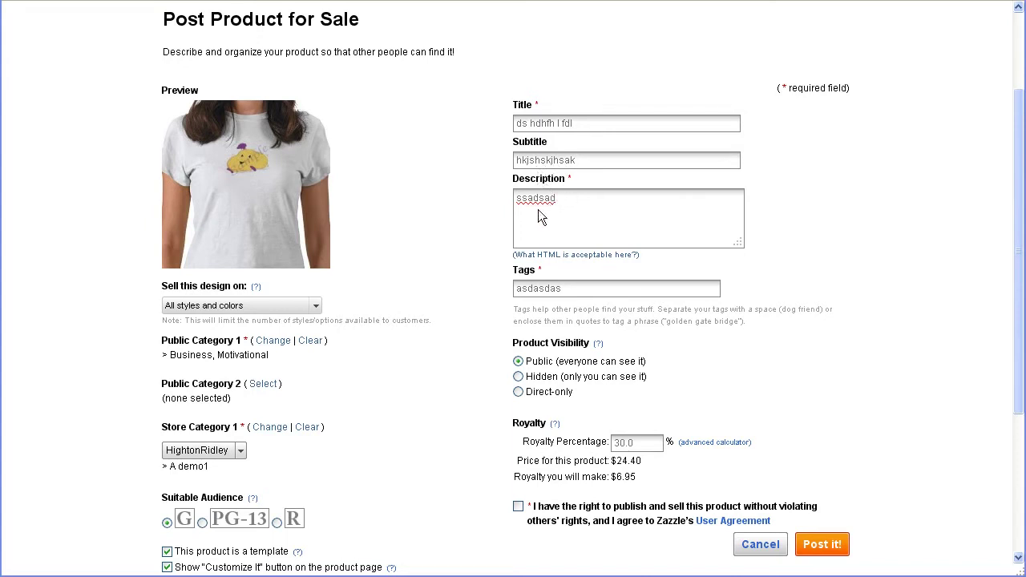
pyautogui.doubleClick(559, 287)
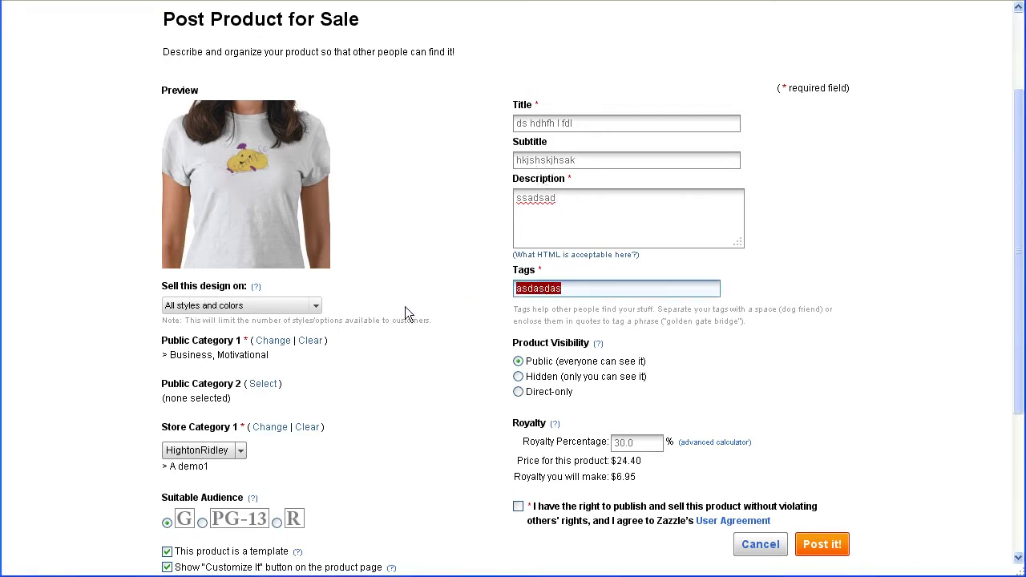
pyautogui.click(299, 374)
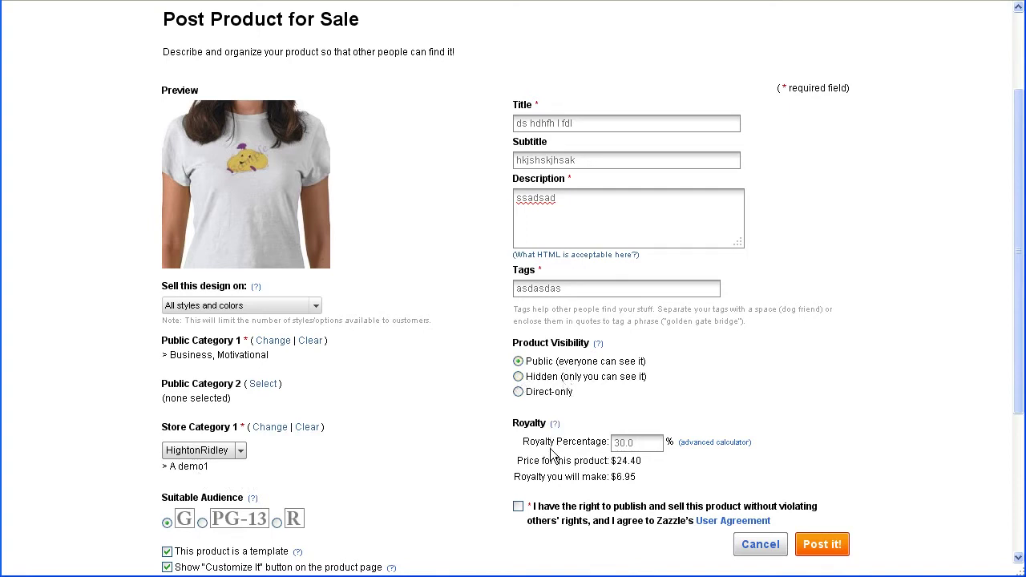
# - Accept the publishing rights agreement, set the product visibility to Hidden, and post the bounce shirt
pyautogui.click(518, 507)
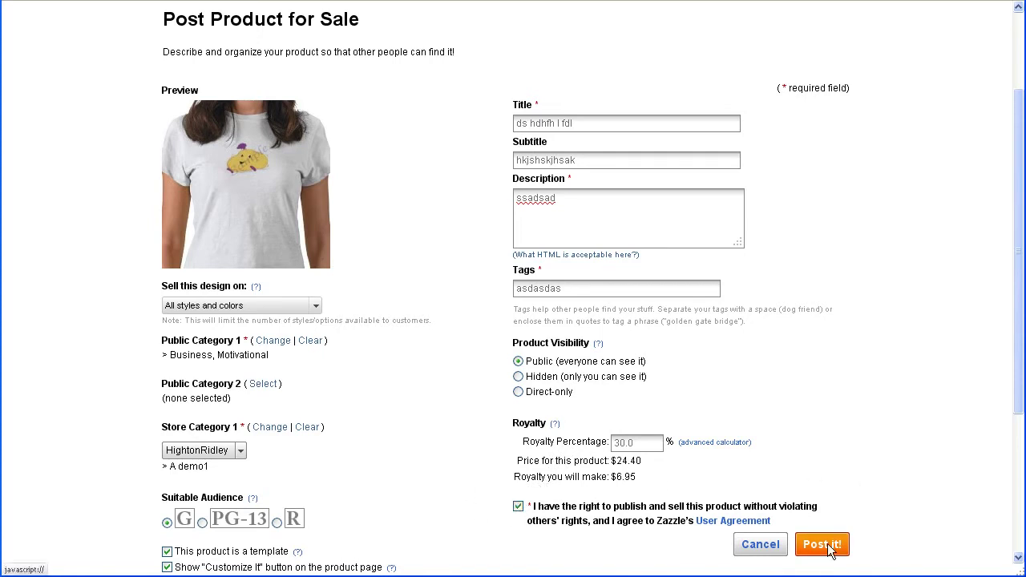
pyautogui.click(522, 378)
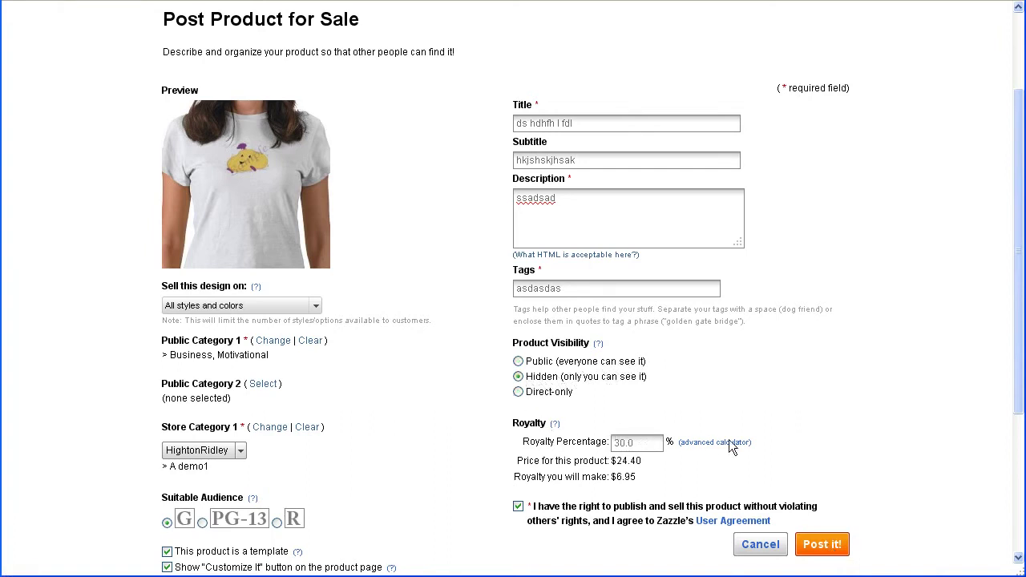
pyautogui.click(819, 554)
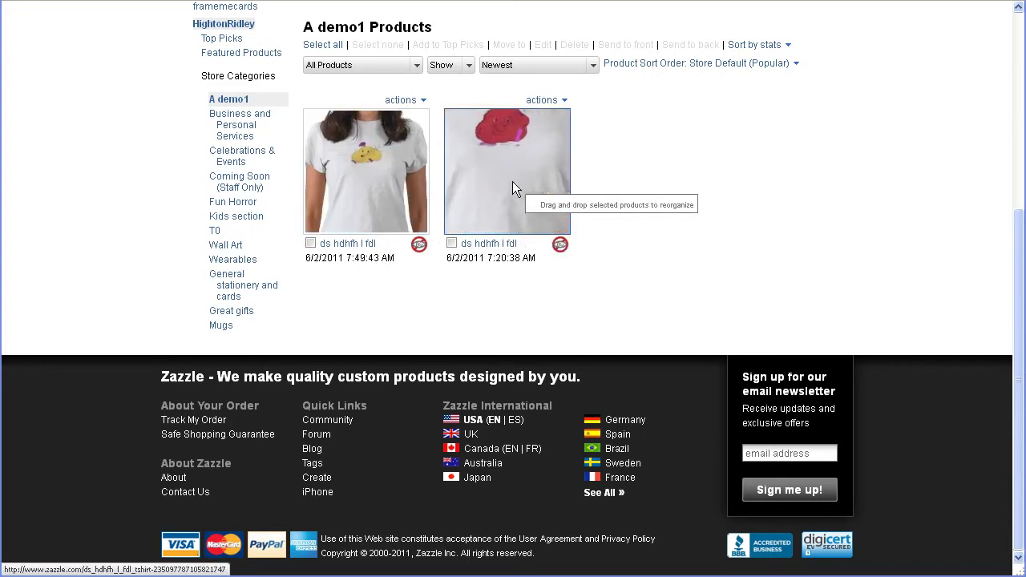
# - Open the posted bounce shirt for customization and examine the image's advanced template options, including its URL parameter name
pyautogui.click(377, 162)
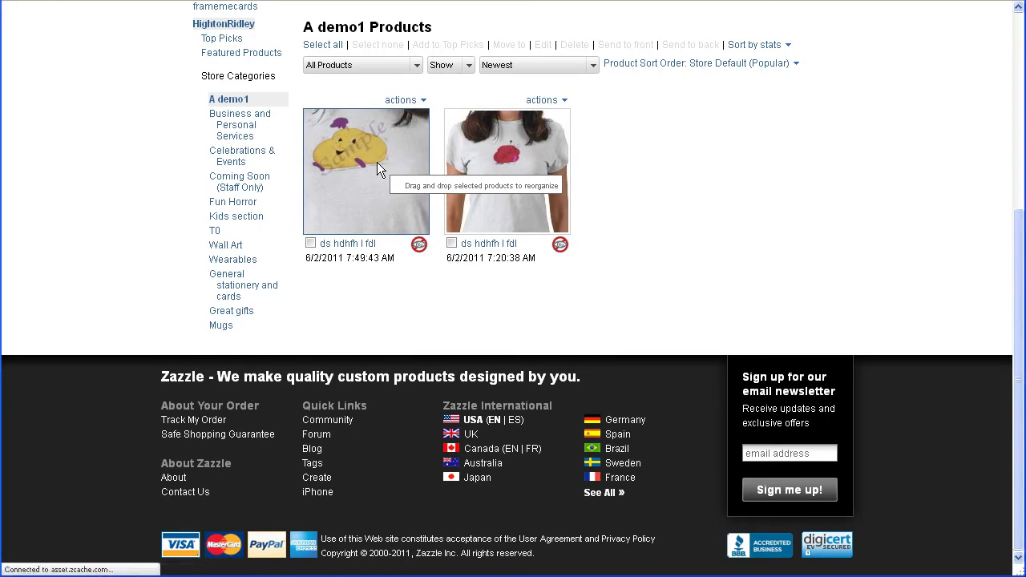
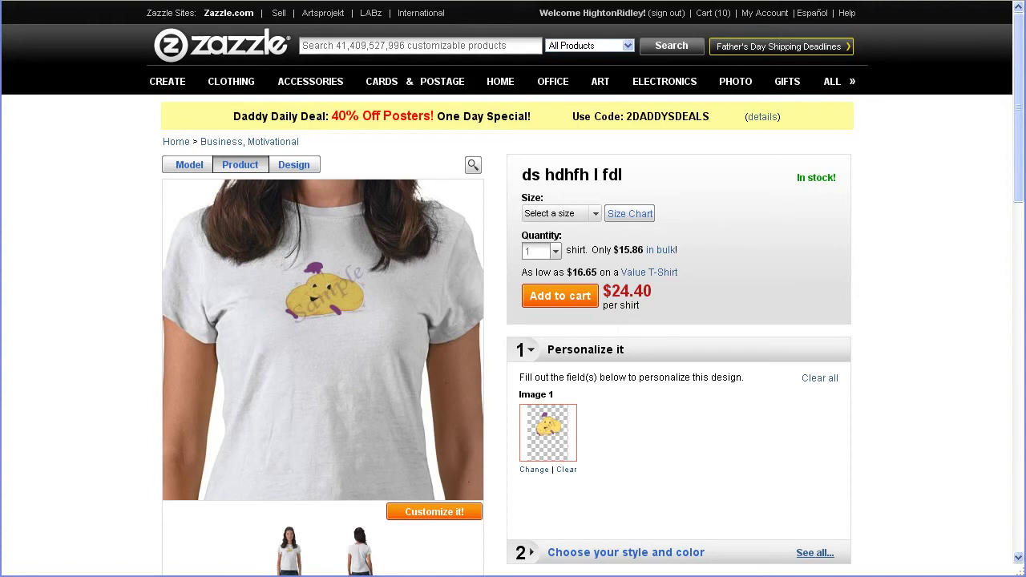
pyautogui.scroll(-3, 513, 321)
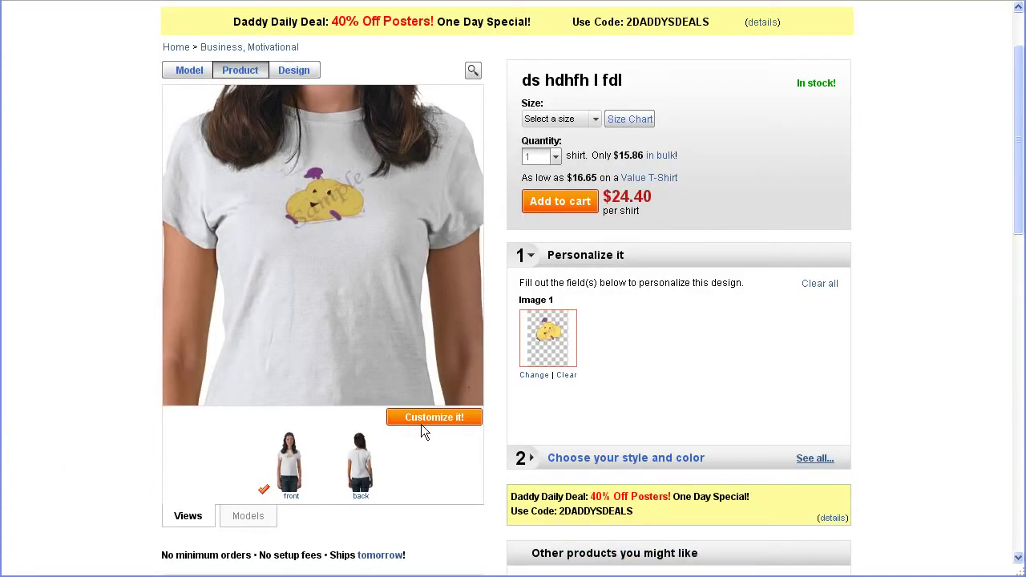
pyautogui.click(455, 413)
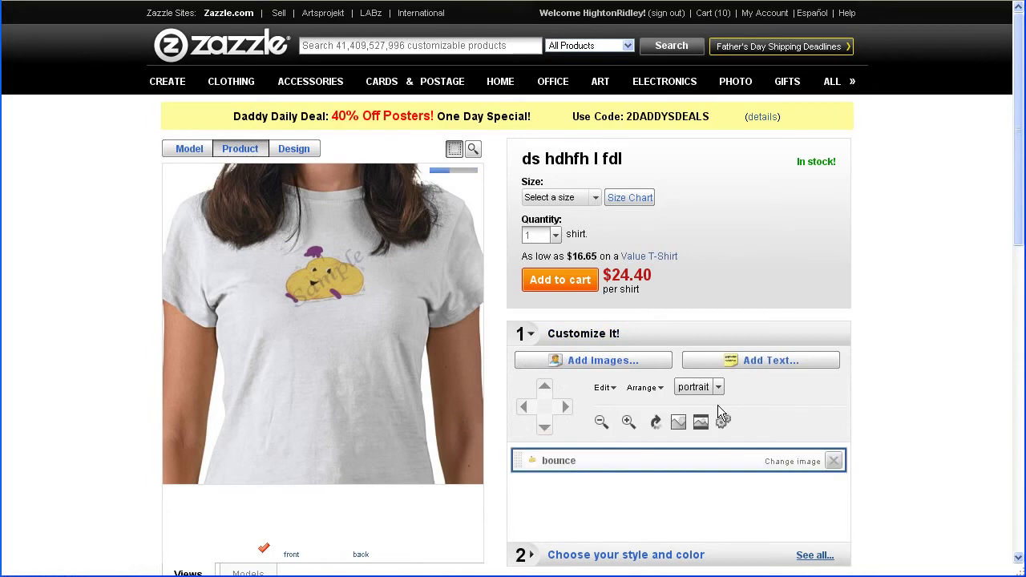
pyautogui.click(724, 422)
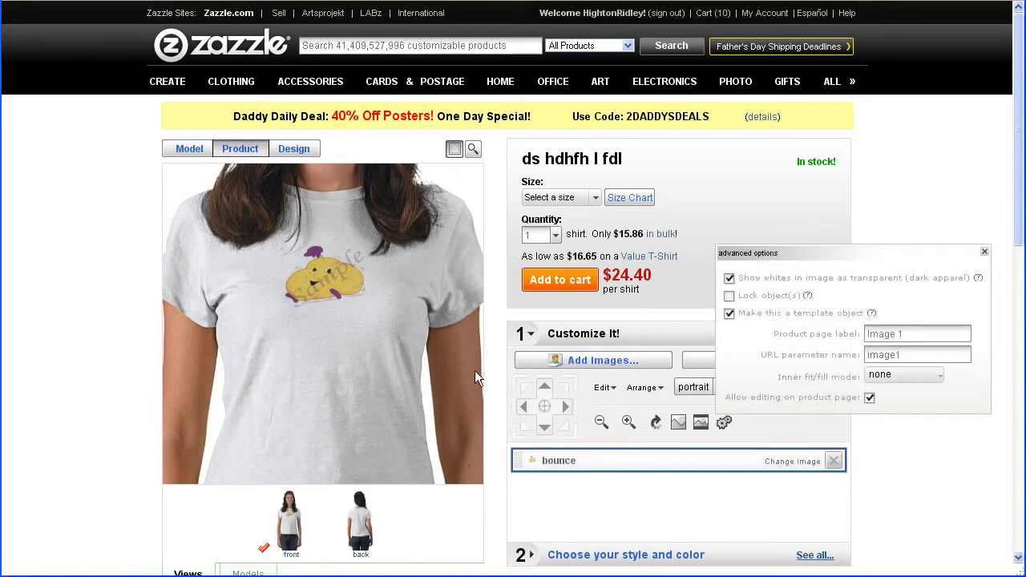
pyautogui.moveTo(857, 355); pyautogui.dragTo(697, 401)
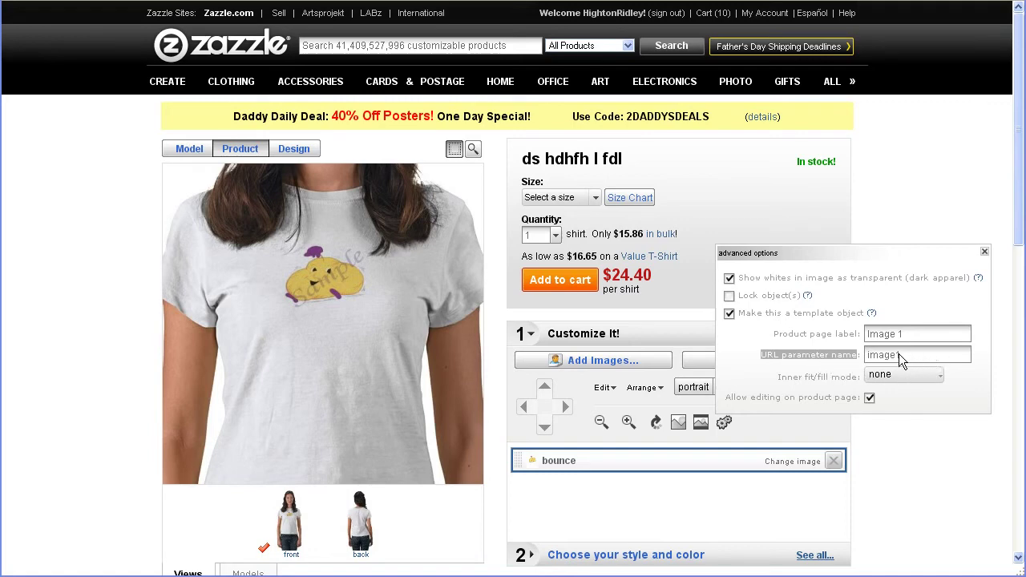
pyautogui.moveTo(915, 354); pyautogui.dragTo(834, 358)
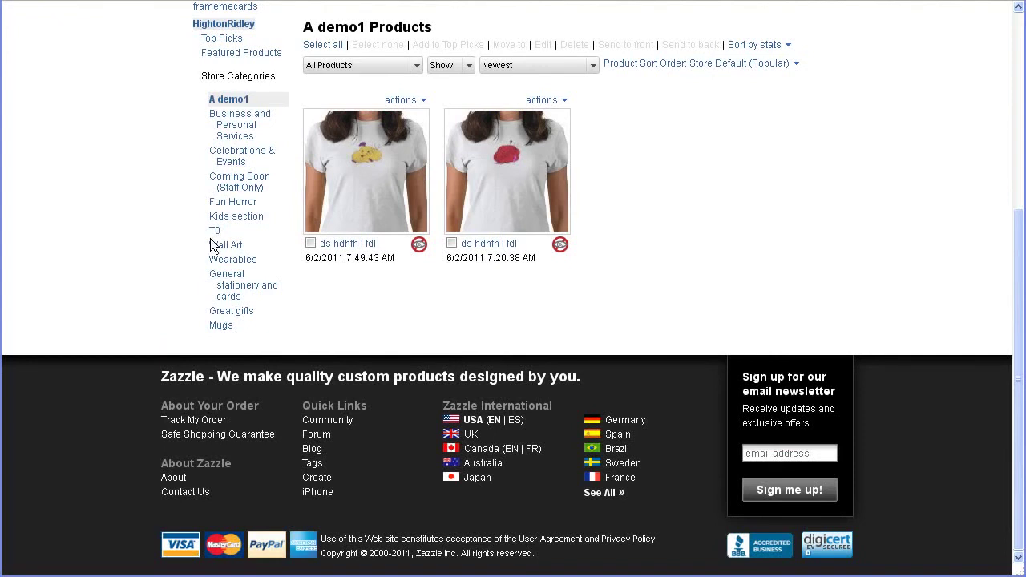
# - Delete the bounce T-shirt from the A demo1 category and confirm the deletion
pyautogui.click(398, 103)
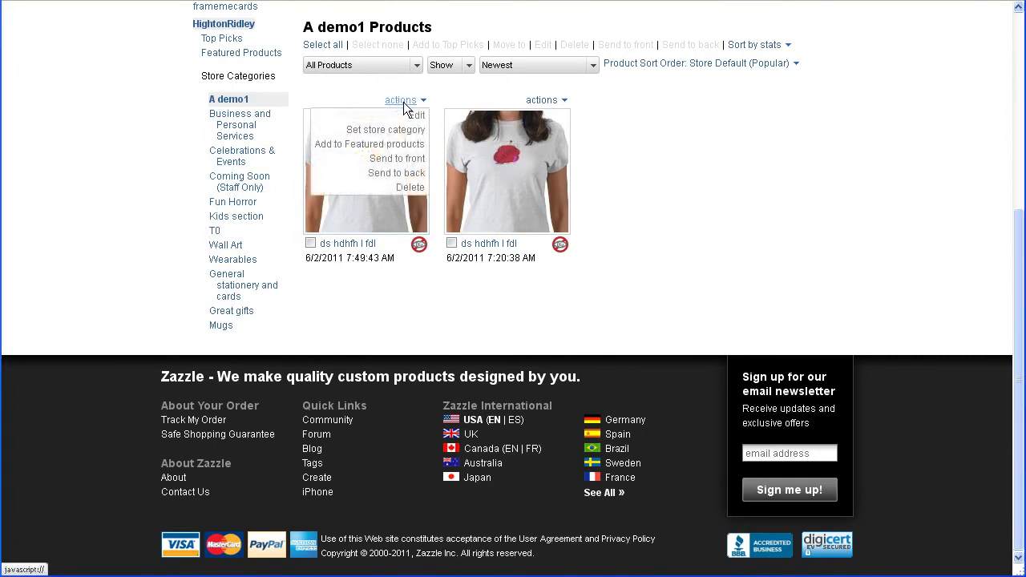
pyautogui.click(410, 187)
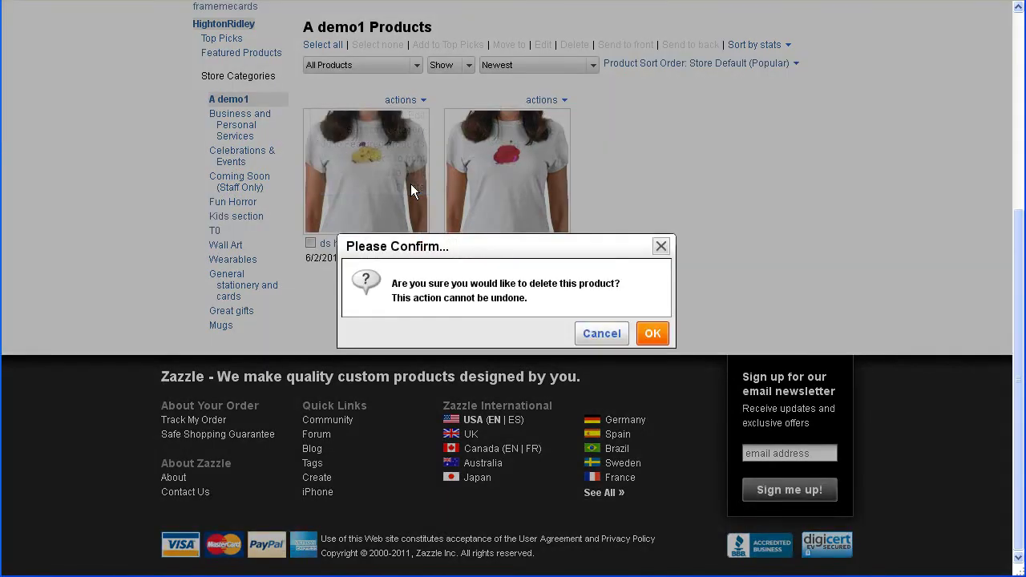
pyautogui.click(645, 336)
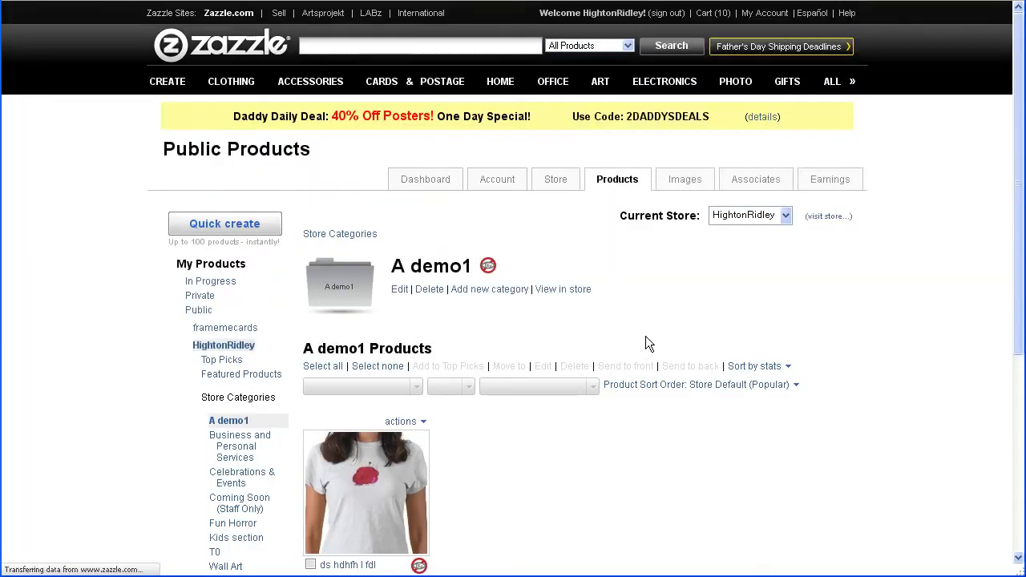
# - Start a Quick Create that uses the store's own templates from the A demo1 category
pyautogui.scroll(2, 609, 266)
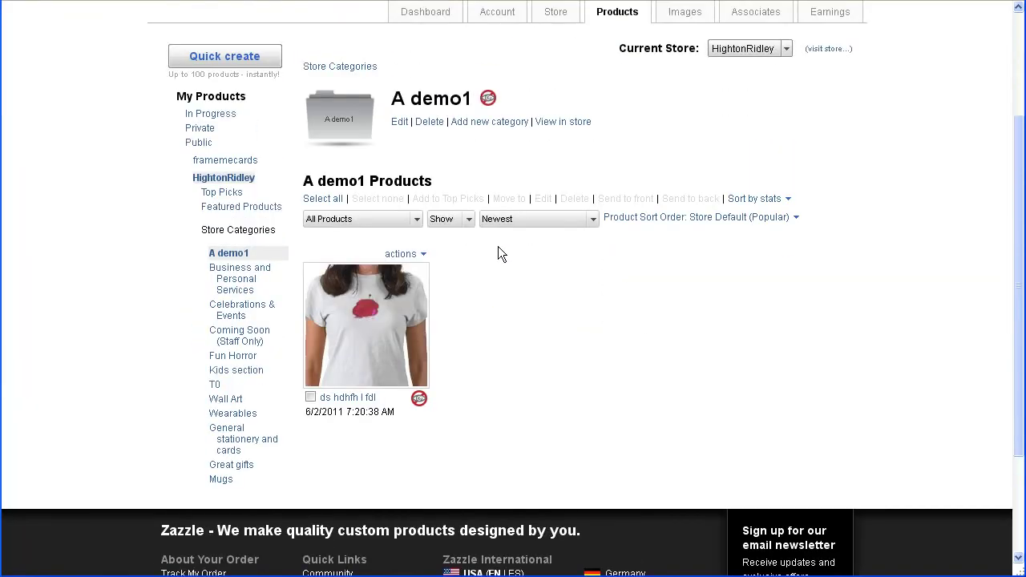
pyautogui.click(230, 57)
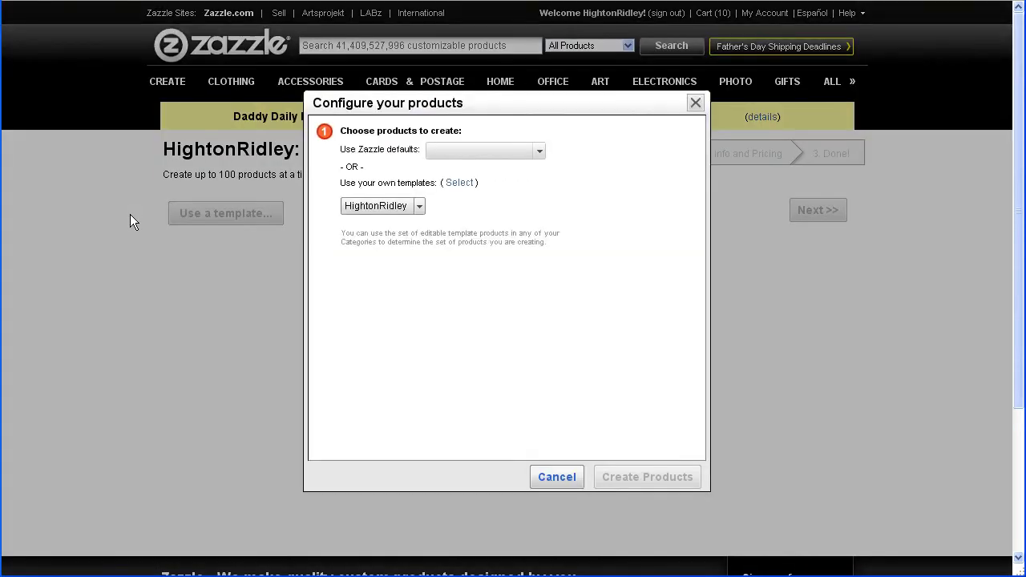
pyautogui.click(470, 182)
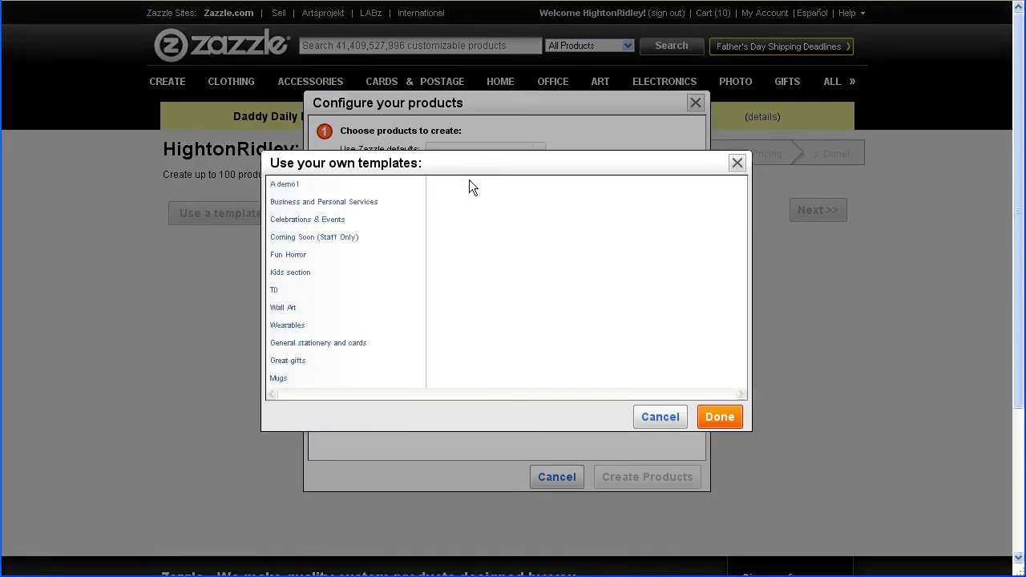
pyautogui.click(284, 185)
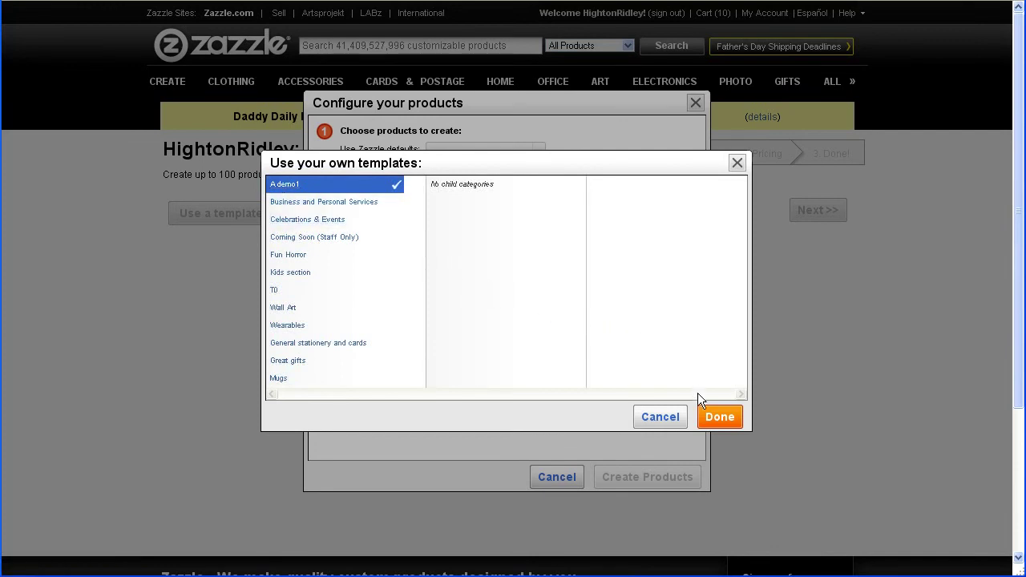
pyautogui.click(725, 415)
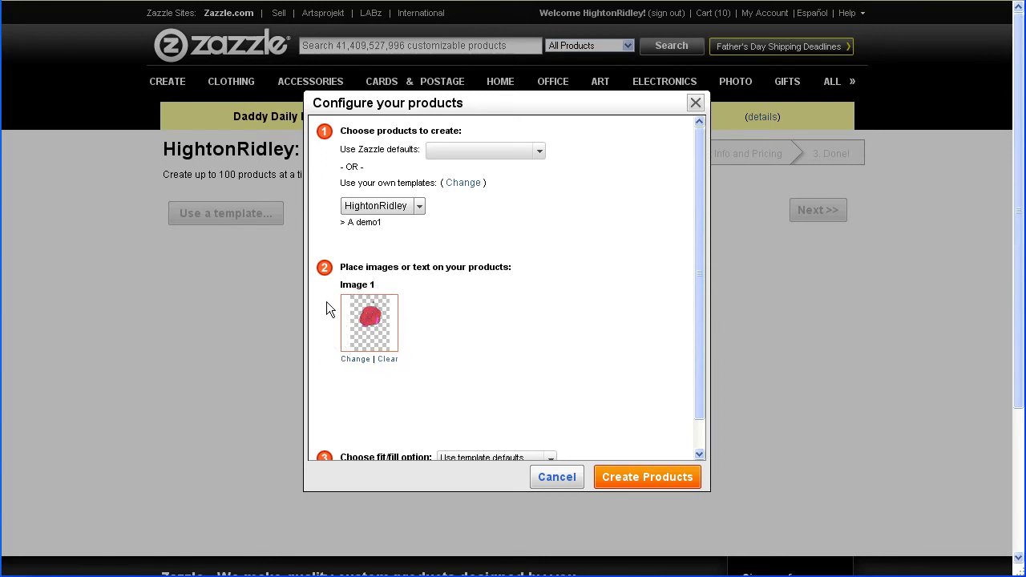
# - Replace Image 1 of the Quick Create products with "lazy-fishing" from the "Album for guide" album
pyautogui.click(375, 328)
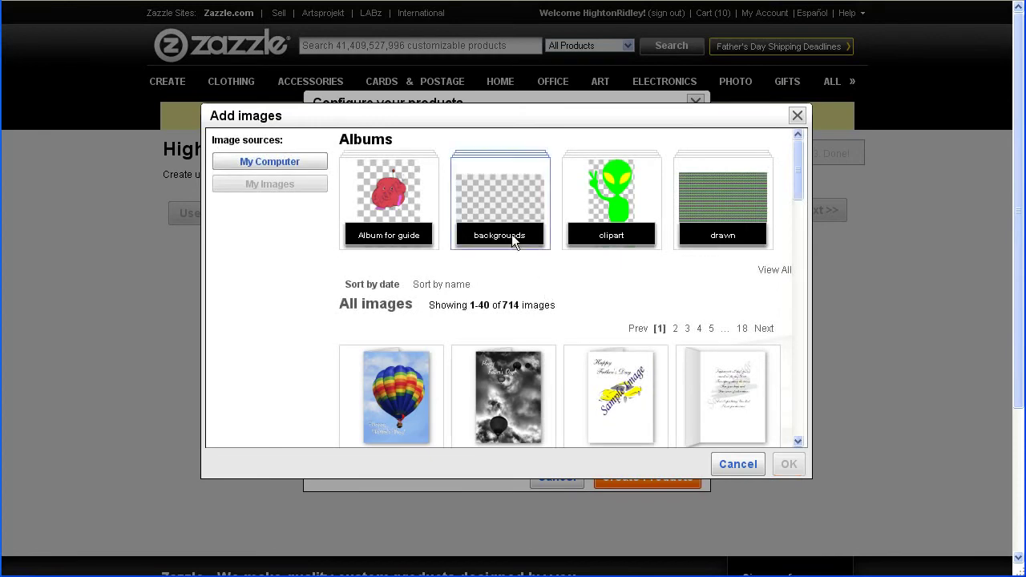
pyautogui.click(388, 213)
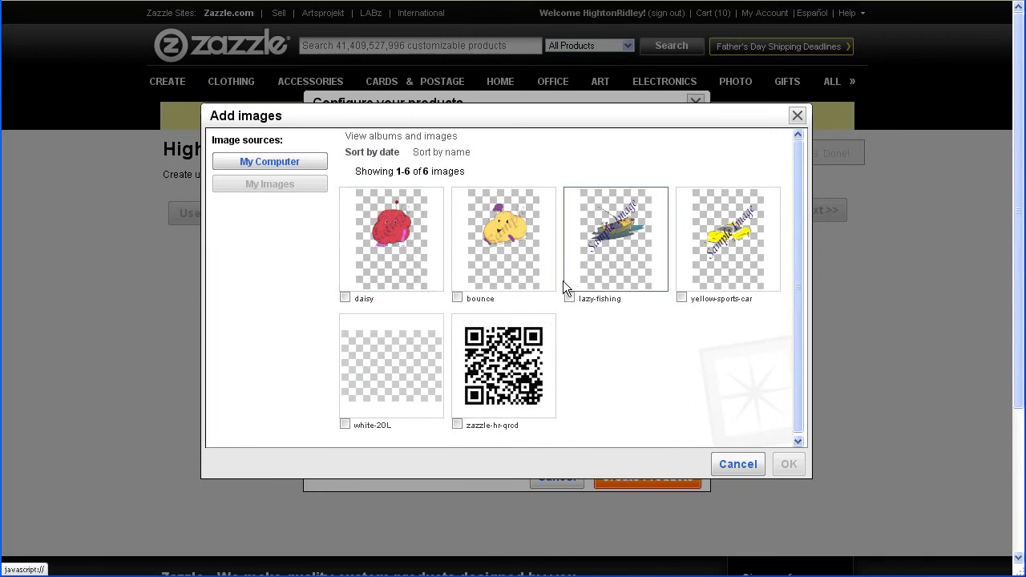
pyautogui.click(638, 219)
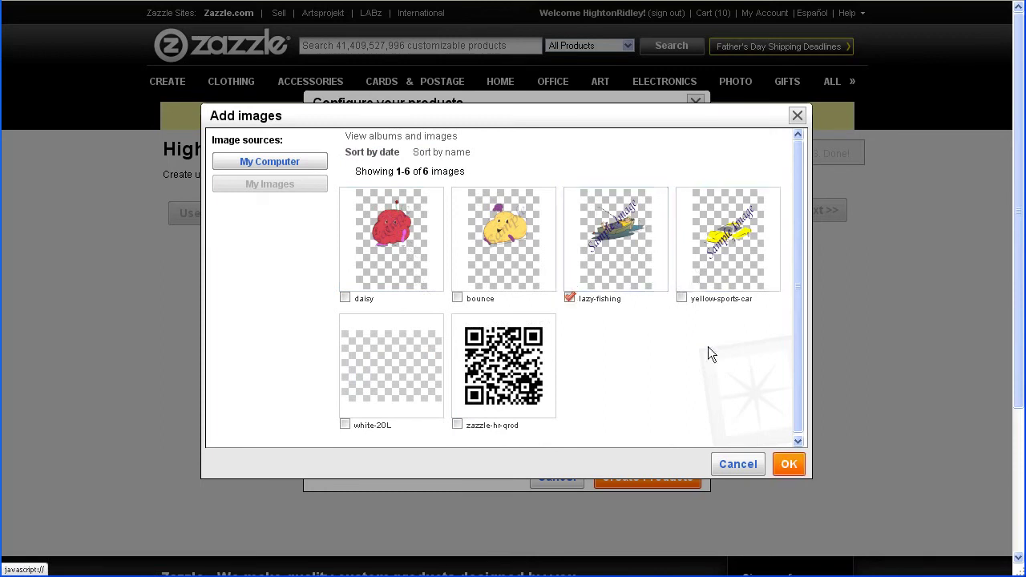
pyautogui.click(788, 467)
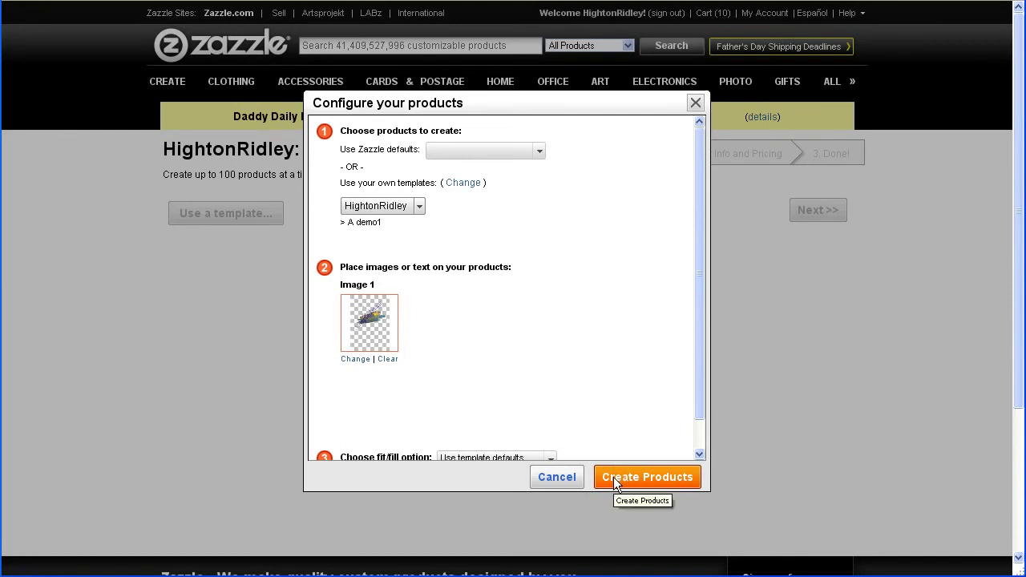
# - Create the lazy-fishing product with the template's default fit/fill option and continue to its product info and pricing
pyautogui.scroll(-2, 643, 372)
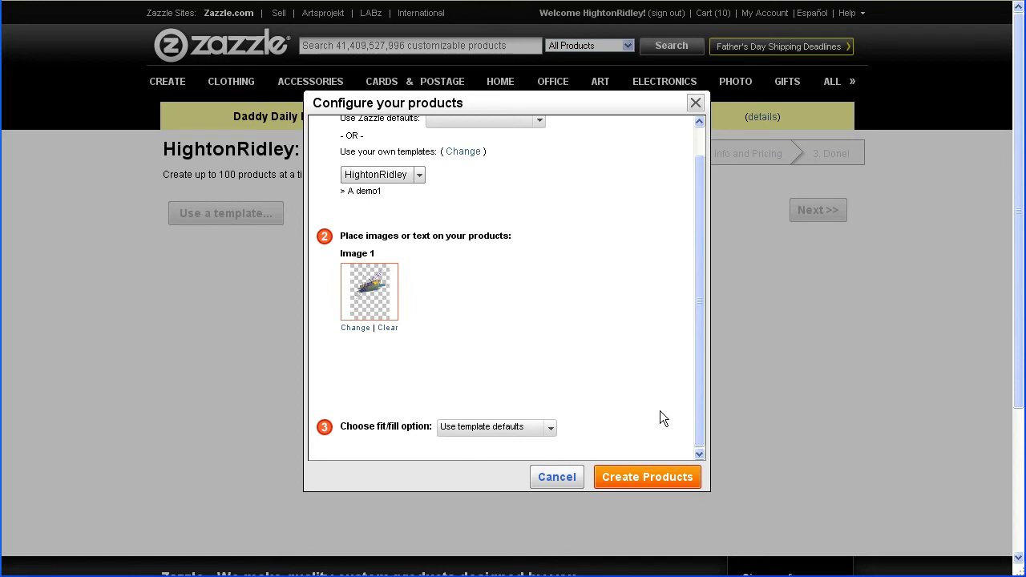
pyautogui.click(624, 479)
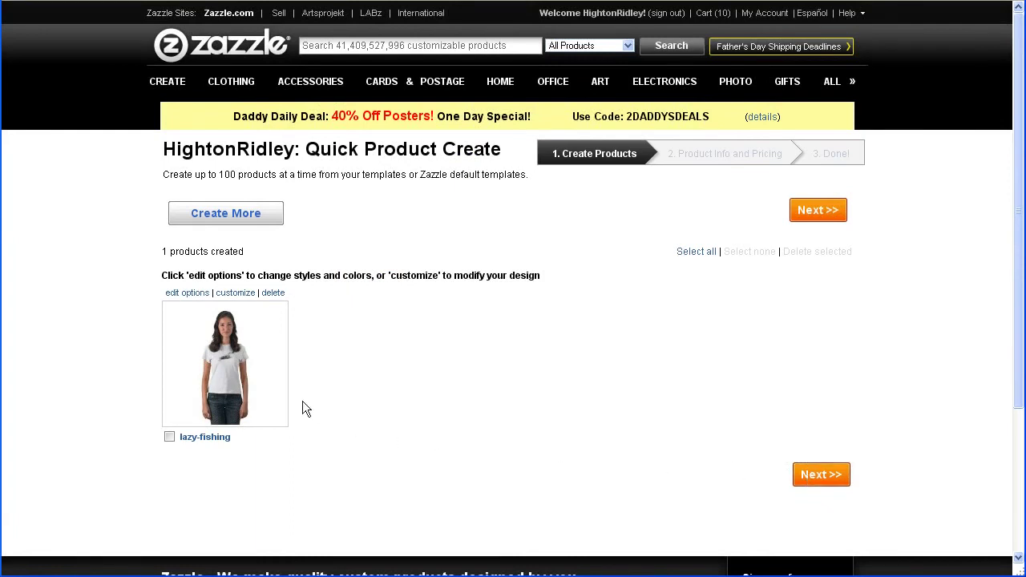
pyautogui.click(822, 474)
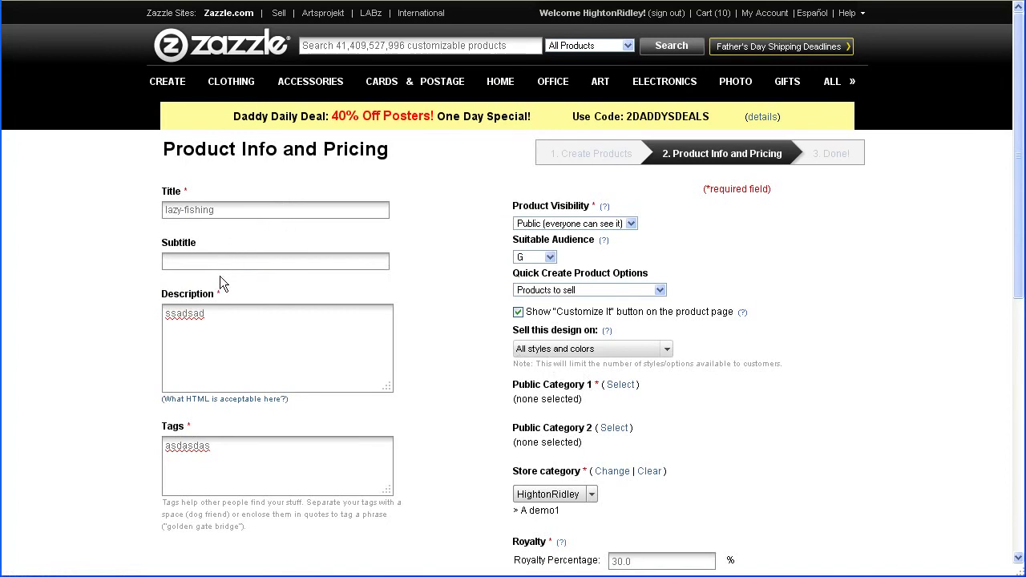
# - Enter the subtitle "fgdfg", set product visibility to Hidden, and set the Quick Create product option to "Templates for sale"
pyautogui.click(200, 258)
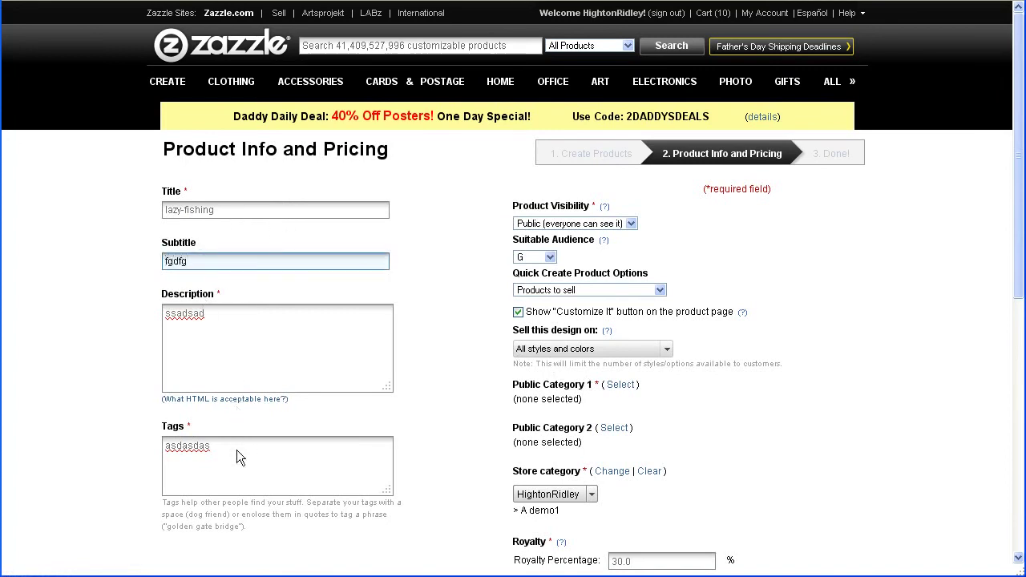
pyautogui.click(632, 224)
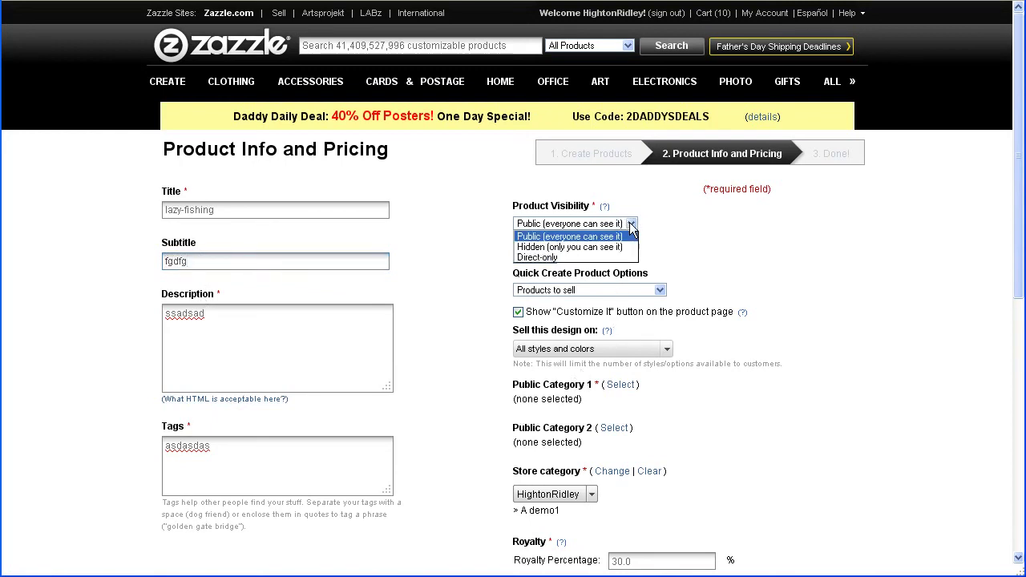
pyautogui.click(594, 247)
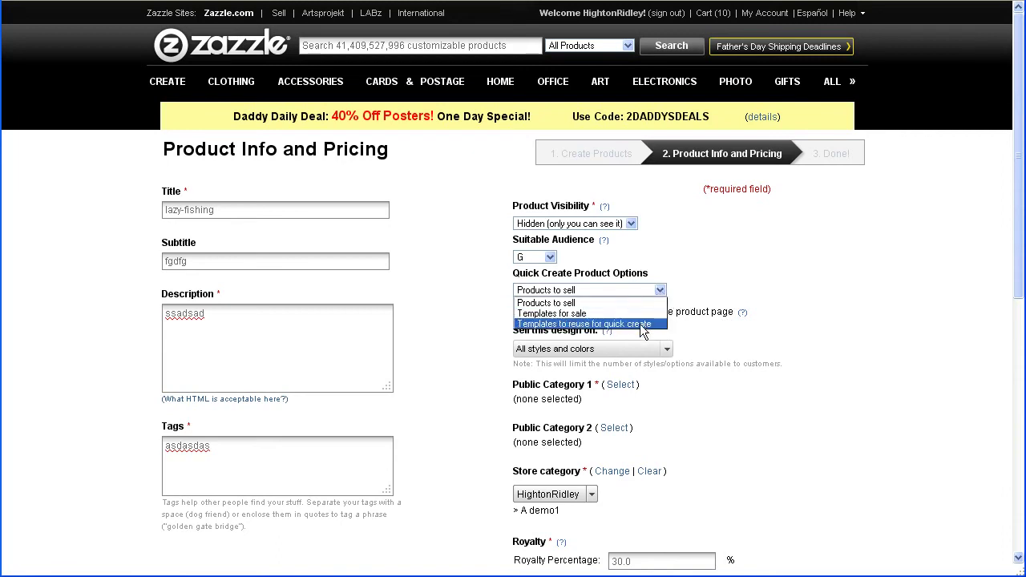
pyautogui.click(590, 317)
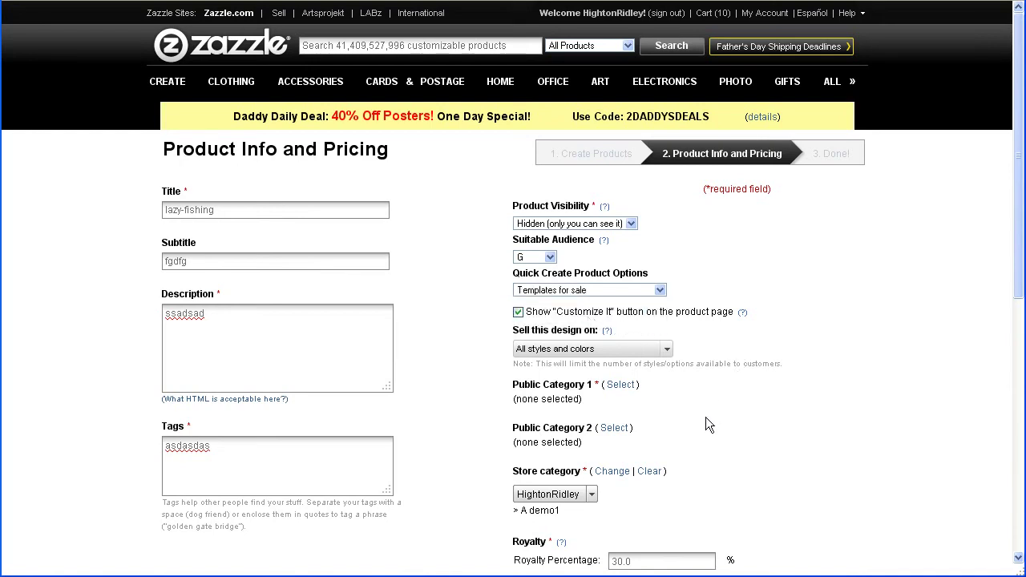
# - Set the lazy-fishing product's Public Category 1 to "Animation, Comics"
pyautogui.click(621, 386)
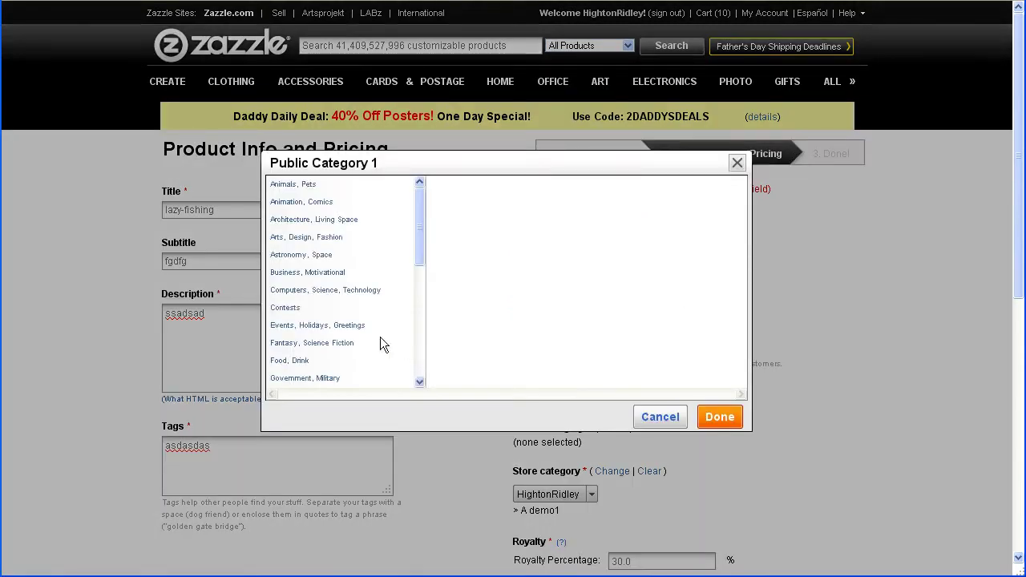
pyautogui.click(329, 202)
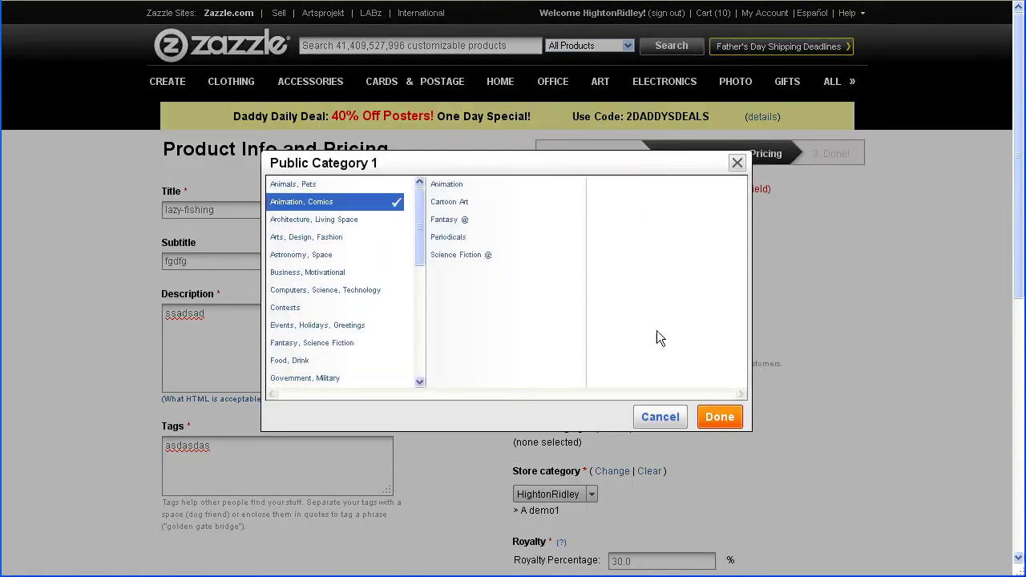
pyautogui.click(720, 417)
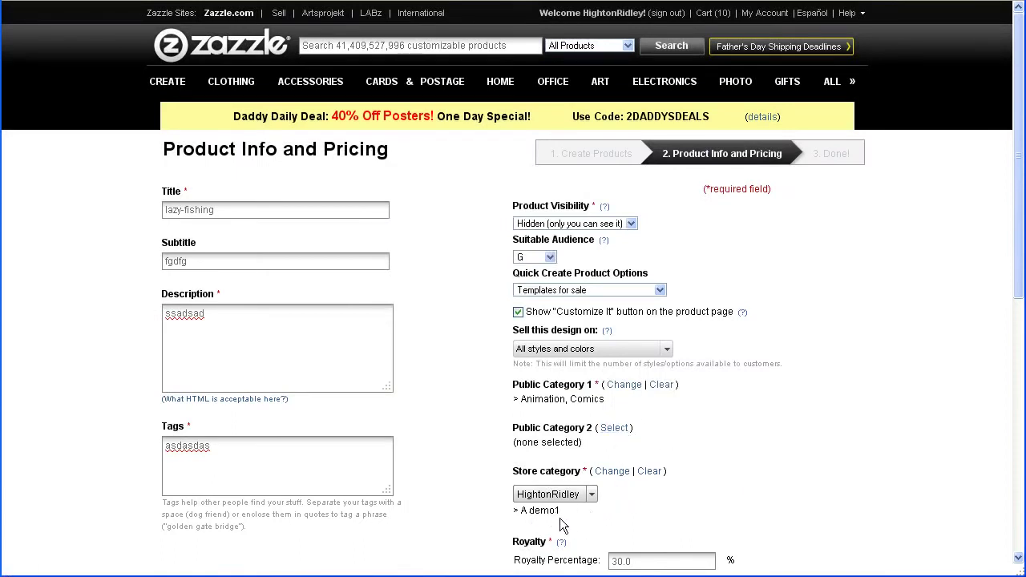
# - Accept the publishing rights and User Agreement statement, enter the two reCAPTCHA words, and try to post the product
pyautogui.scroll(-4, 821, 480)
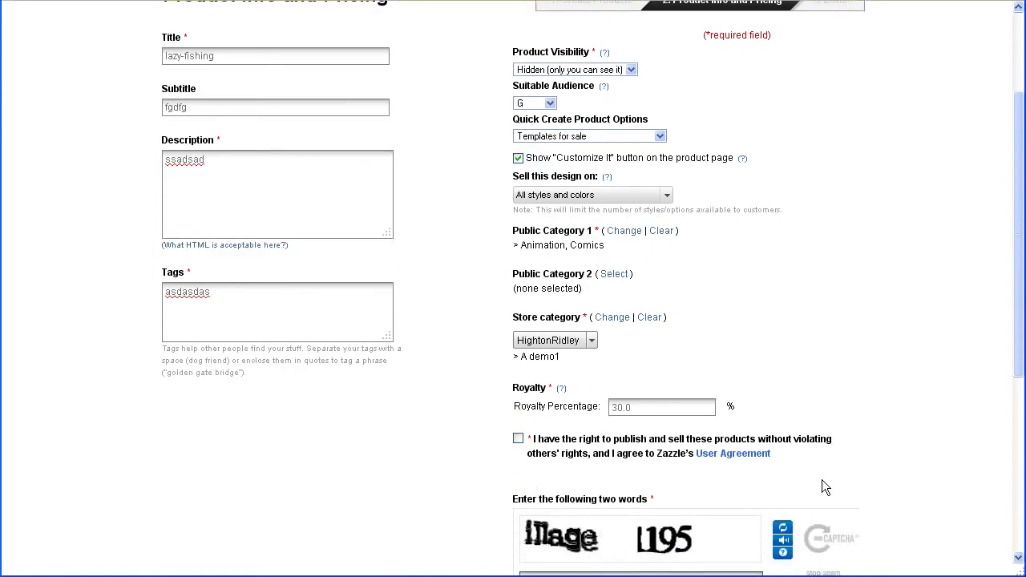
pyautogui.click(517, 439)
pyautogui.scroll(-5, 864, 382)
pyautogui.click(575, 406)
pyautogui.write('inage')
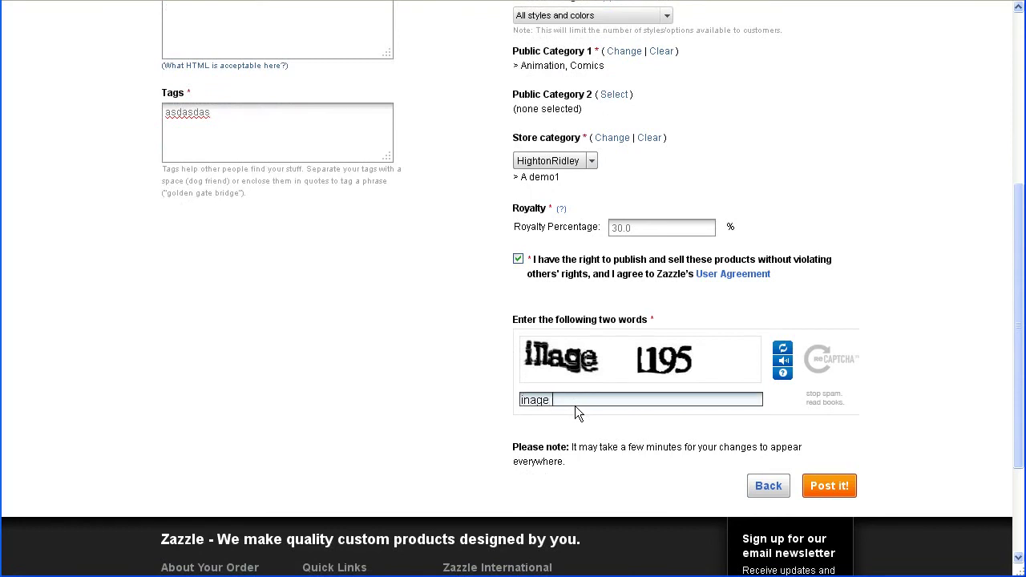
pyautogui.write(' 1195')
pyautogui.click(830, 485)
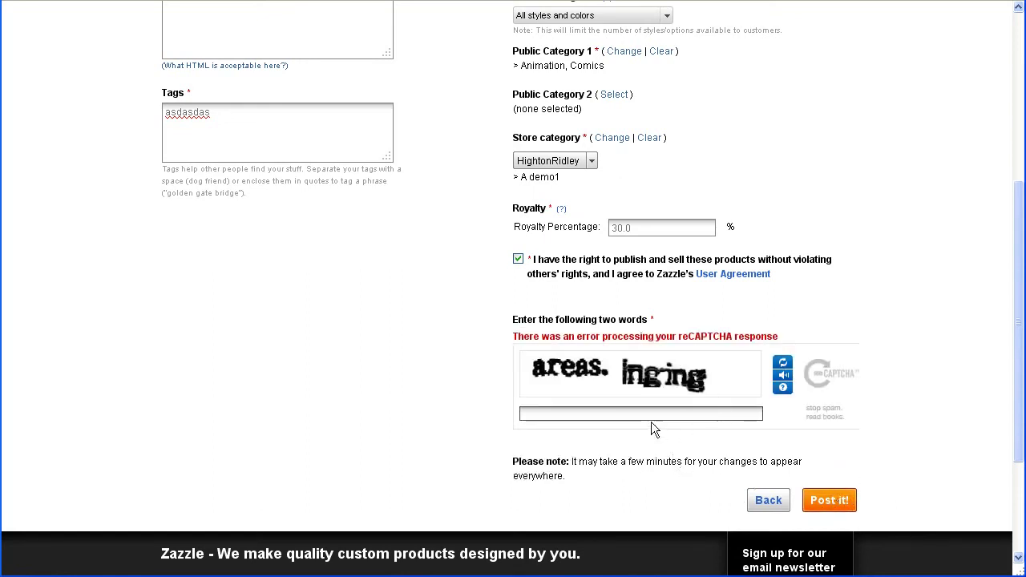
# - Enter the two words of the new reCAPTCHA challenge and post the lazy-fishing product
pyautogui.click(654, 409)
pyautogui.write('areas ing')
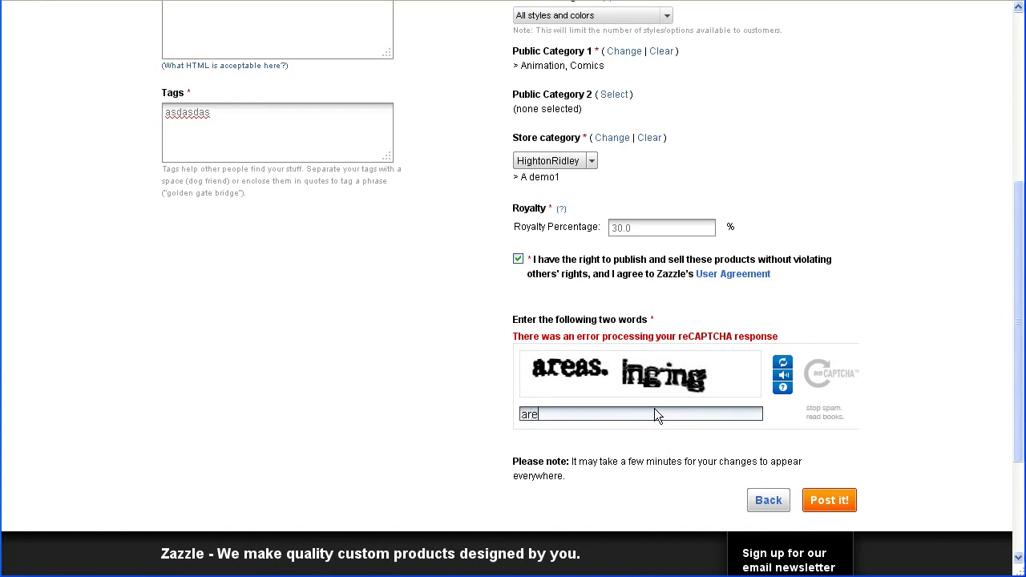
pyautogui.write('ring')
pyautogui.click(830, 500)
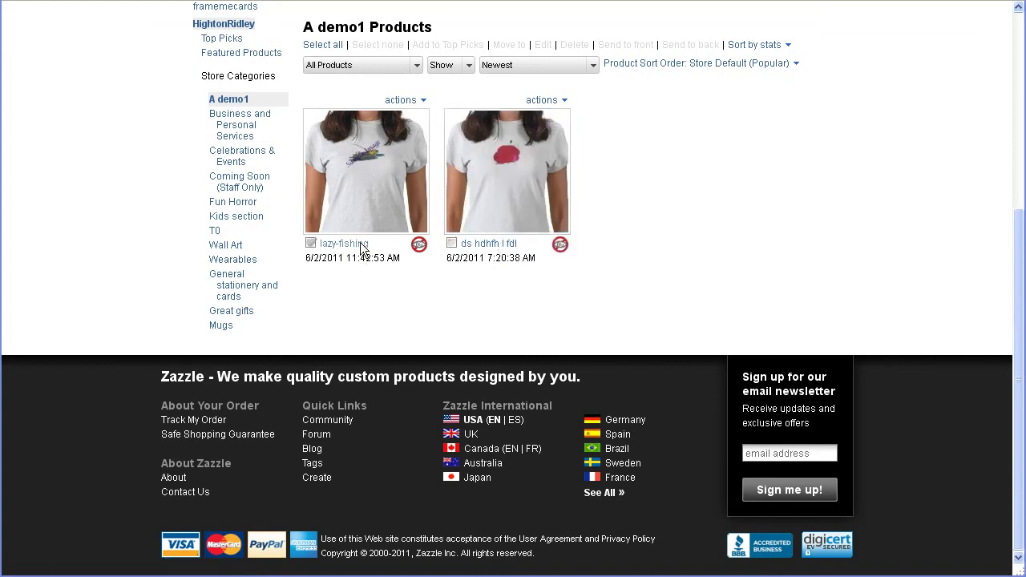
# - Open the lazy-fishing T-shirt from the A demo1 products
pyautogui.click(370, 174)
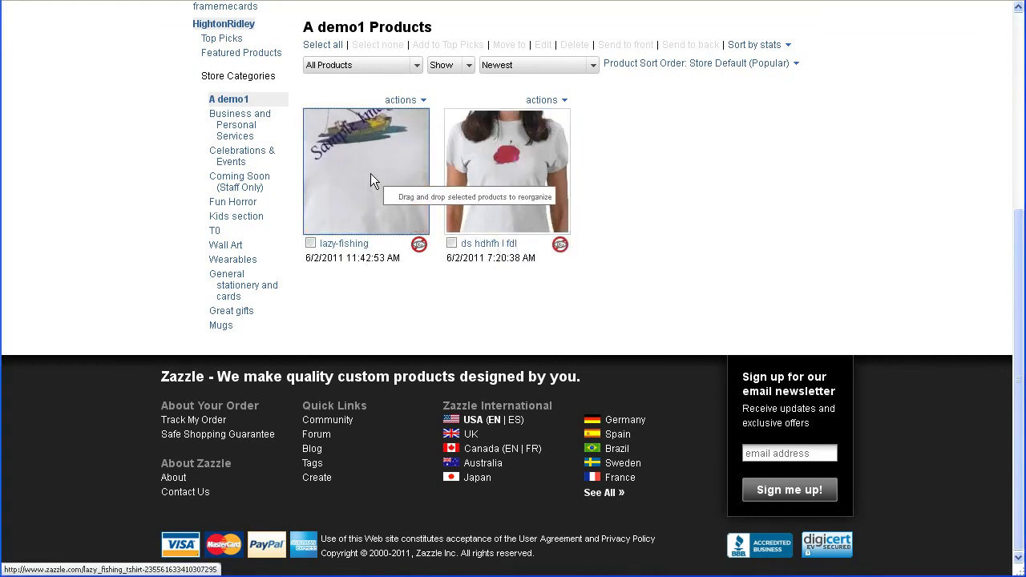